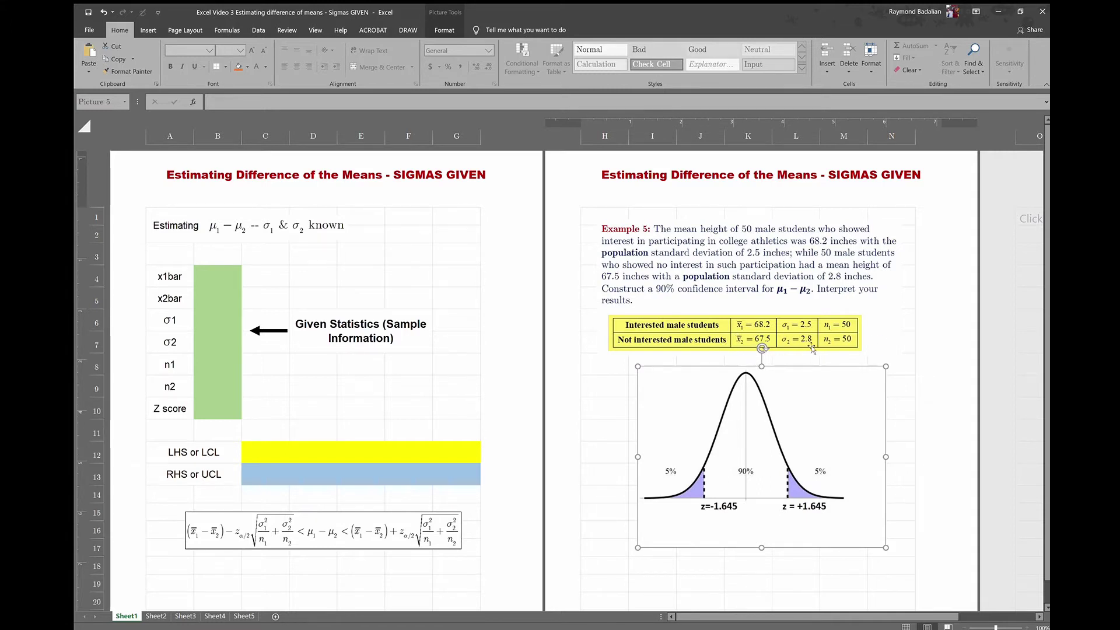
# - Move the bell-curve picture up and left below the Example 5 table, and shrink it from its corner
pyautogui.moveTo(732, 384); pyautogui.dragTo(742, 413)
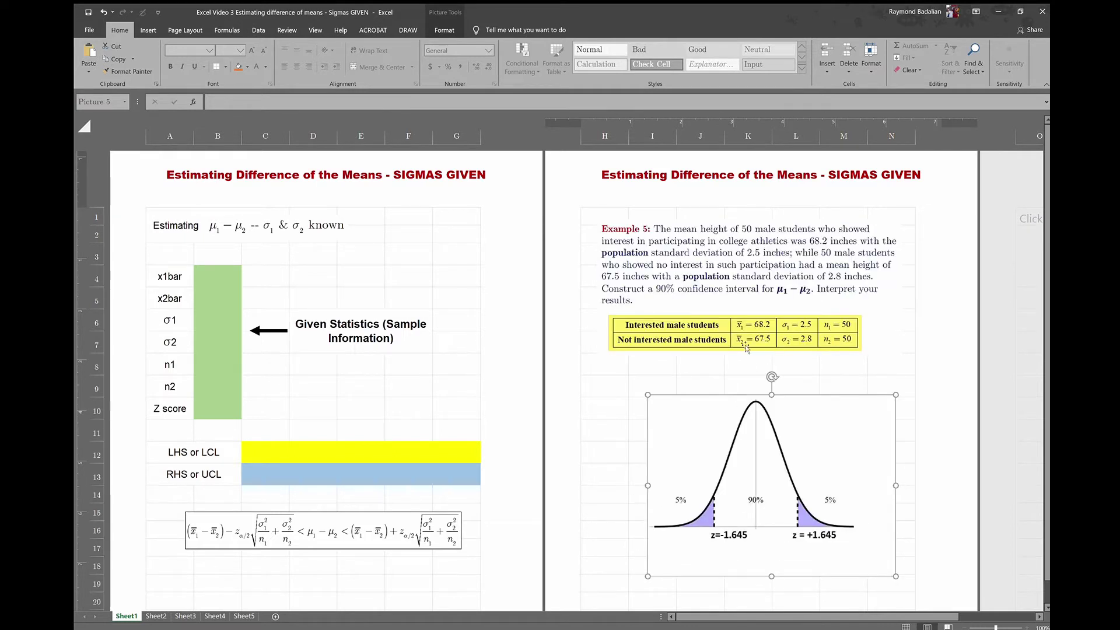
pyautogui.click(729, 360)
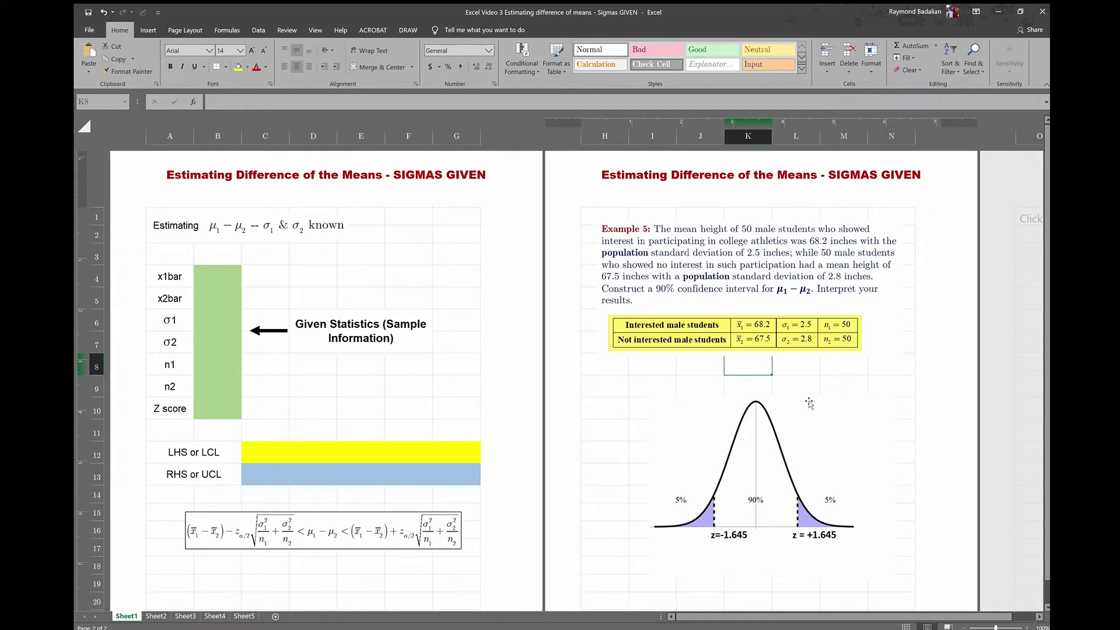
pyautogui.moveTo(741, 430); pyautogui.dragTo(679, 399)
pyautogui.moveTo(835, 364); pyautogui.dragTo(806, 386)
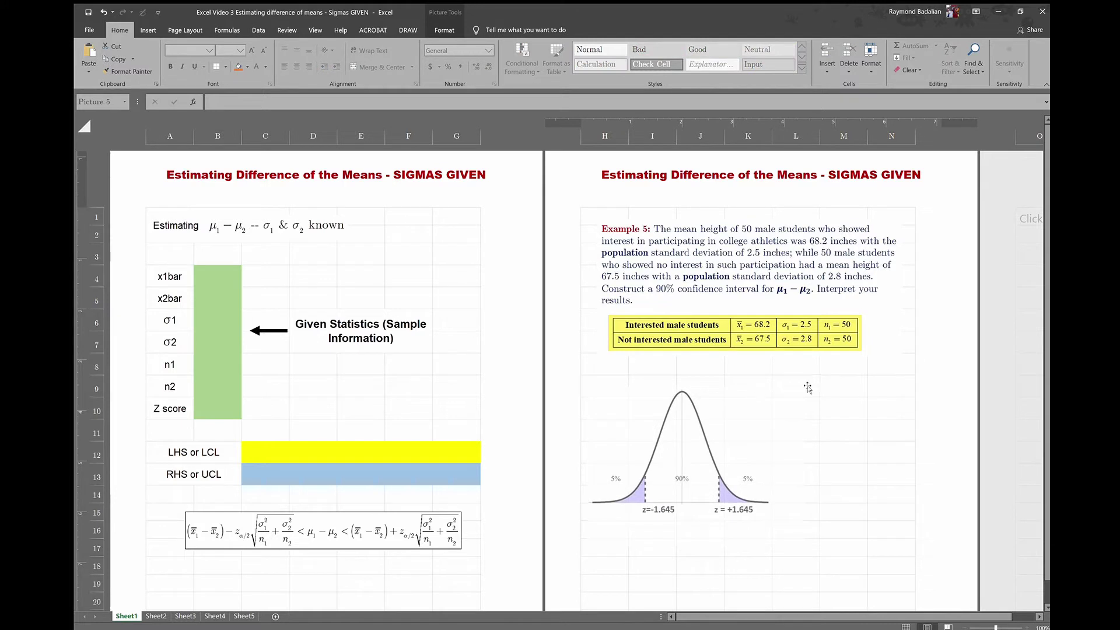
pyautogui.click(833, 383)
# - Enter 90% with z value 1.646 and 95% with z value 1.96 in M9:N10
pyautogui.write('90')
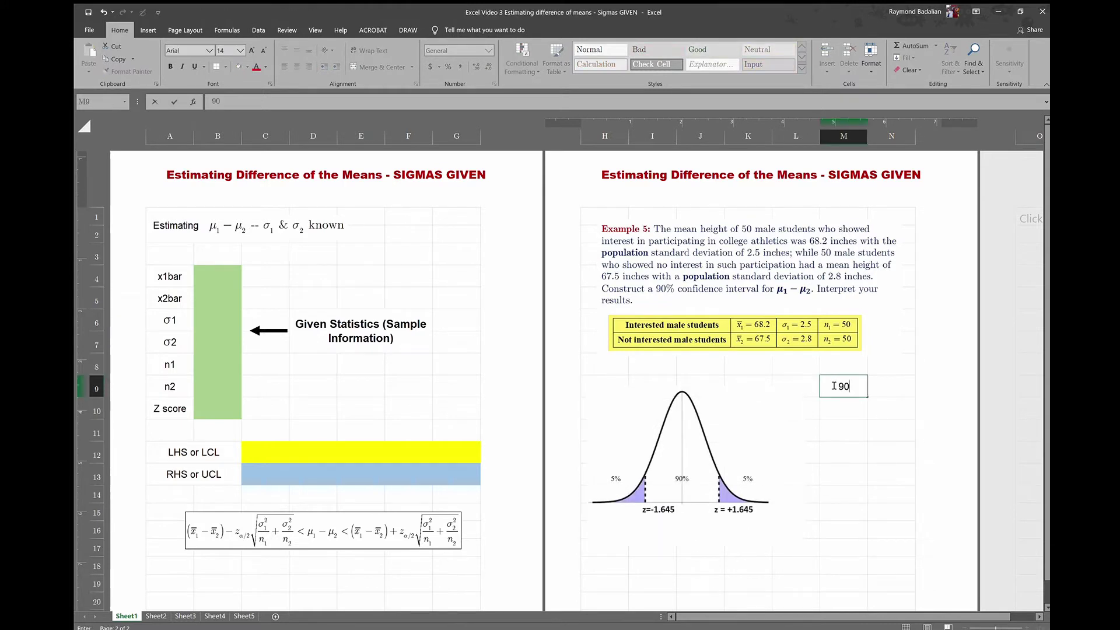
pyautogui.write('%')
pyautogui.press('Tab')
pyautogui.write('1.64')
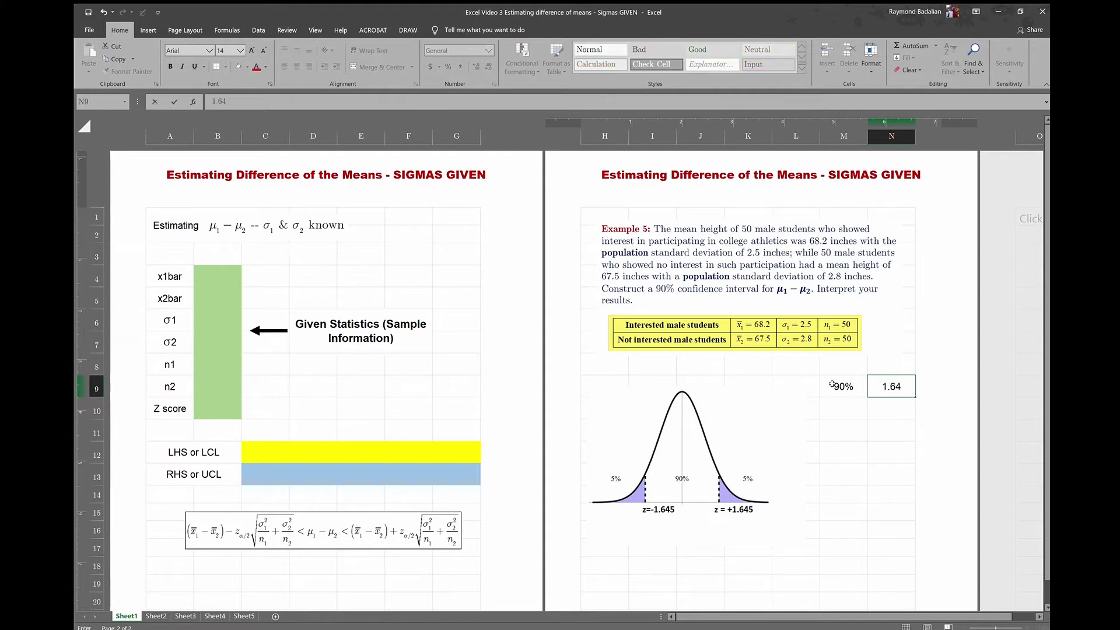
pyautogui.write('6')
pyautogui.press('Return')
pyautogui.press('Left')
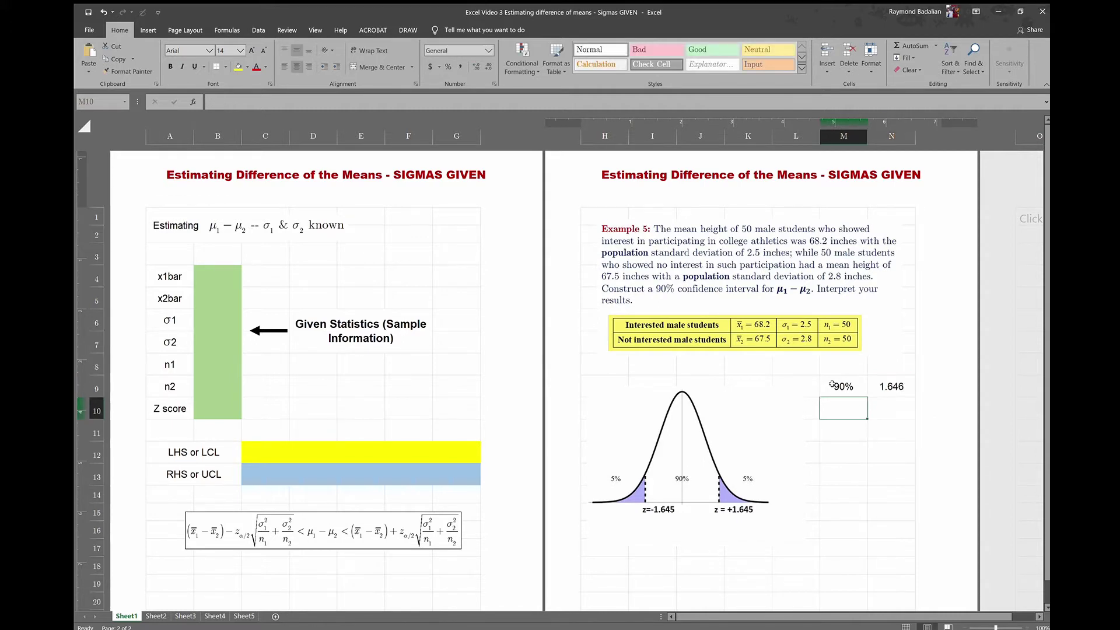
pyautogui.write('95')
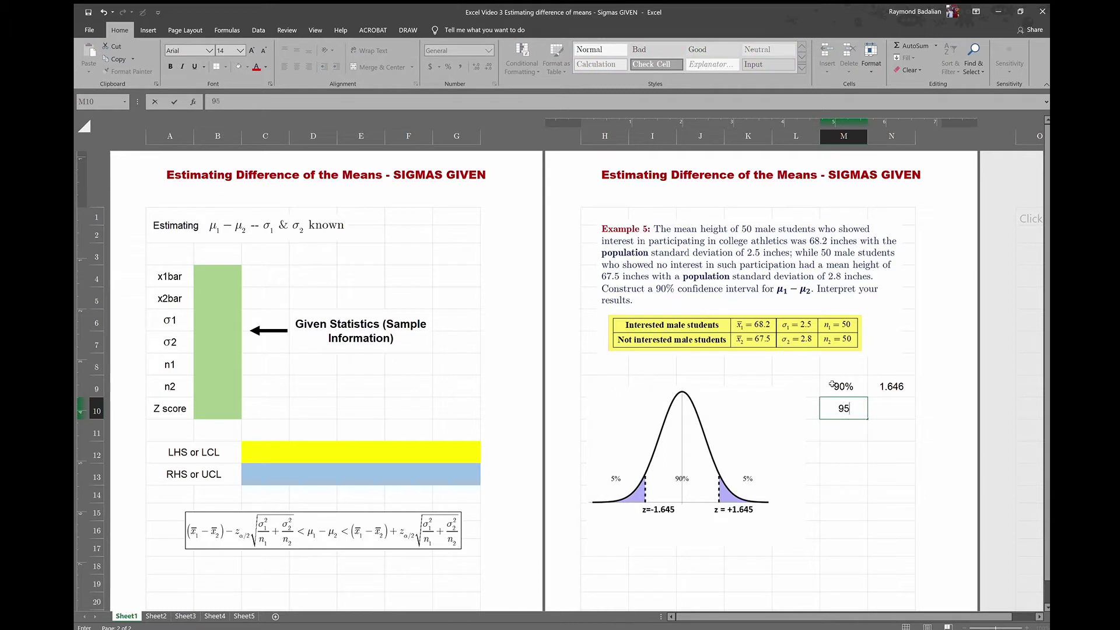
pyautogui.write('%')
pyautogui.press('Tab')
pyautogui.write('1.96')
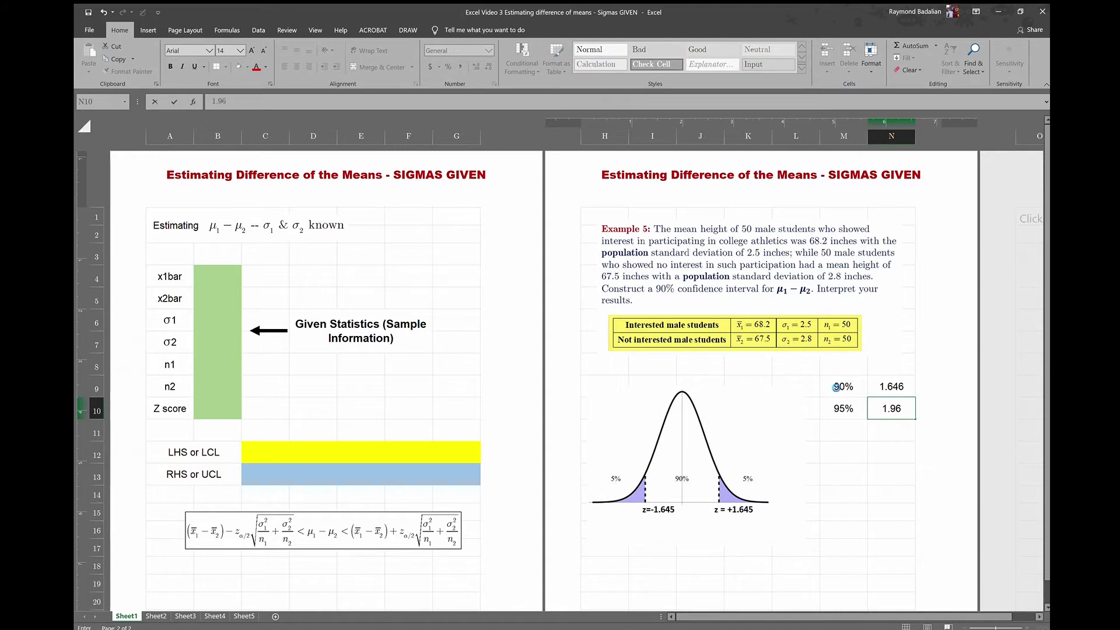
pyautogui.press('Return')
pyautogui.write('98')
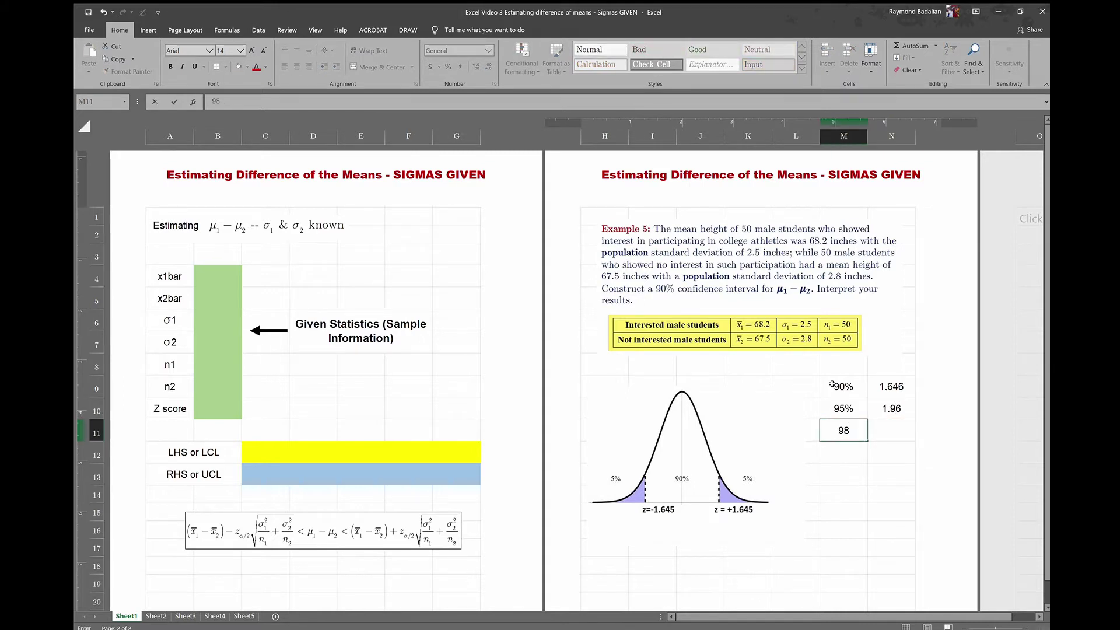
# - Add 98% with z value 2.326 and 99% with z value 2.576 below them
pyautogui.write('%')
pyautogui.press('Tab')
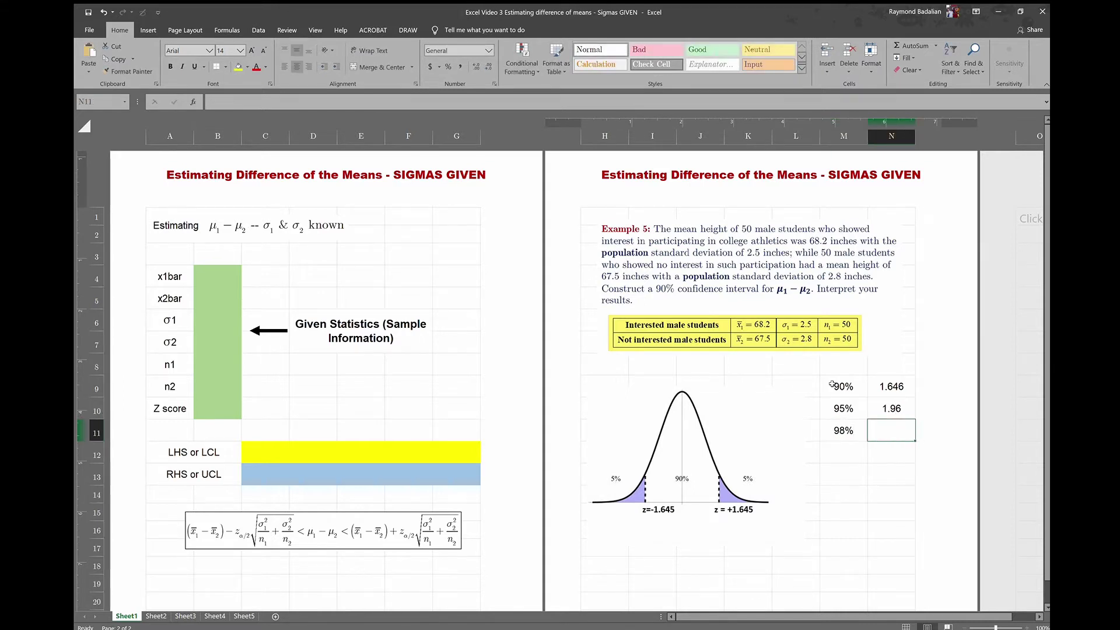
pyautogui.write('2.32')
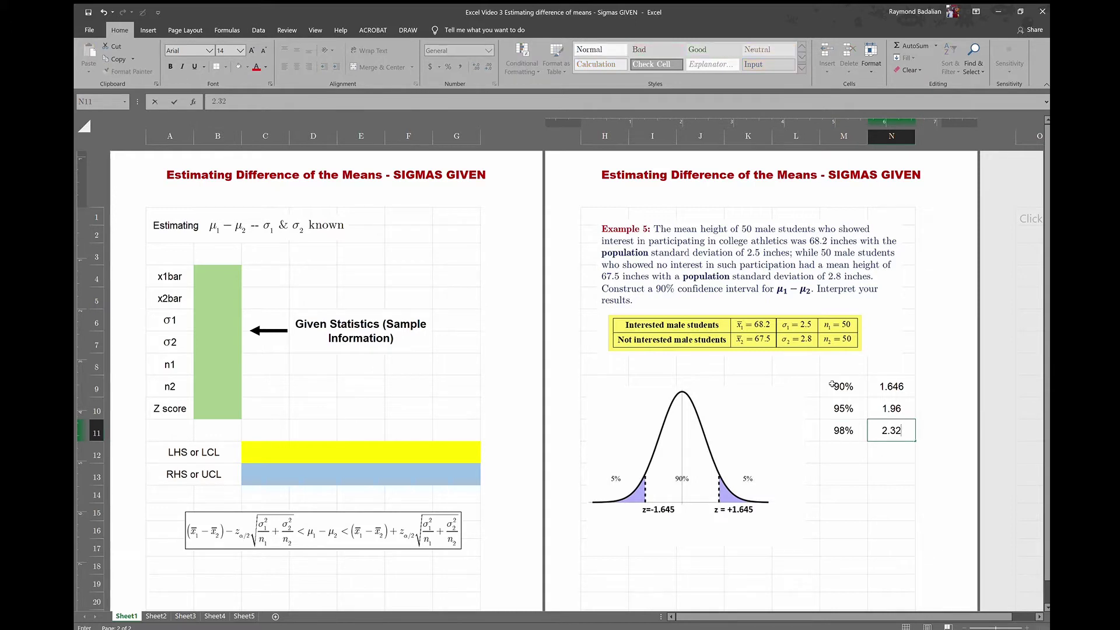
pyautogui.write('6')
pyautogui.press('Return')
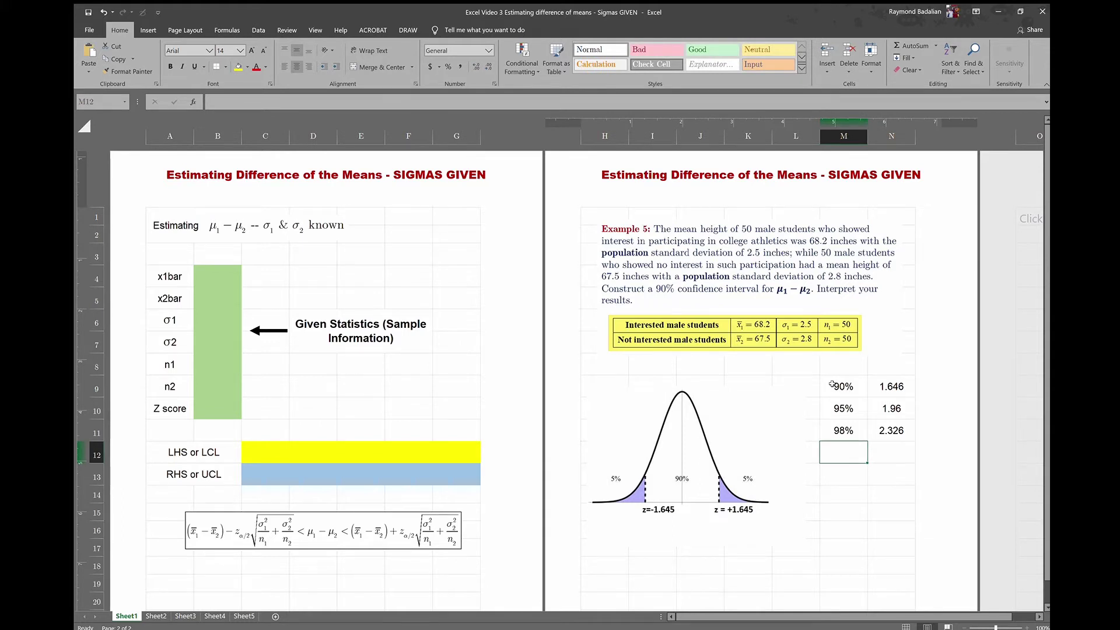
pyautogui.write('99%')
pyautogui.press('Tab')
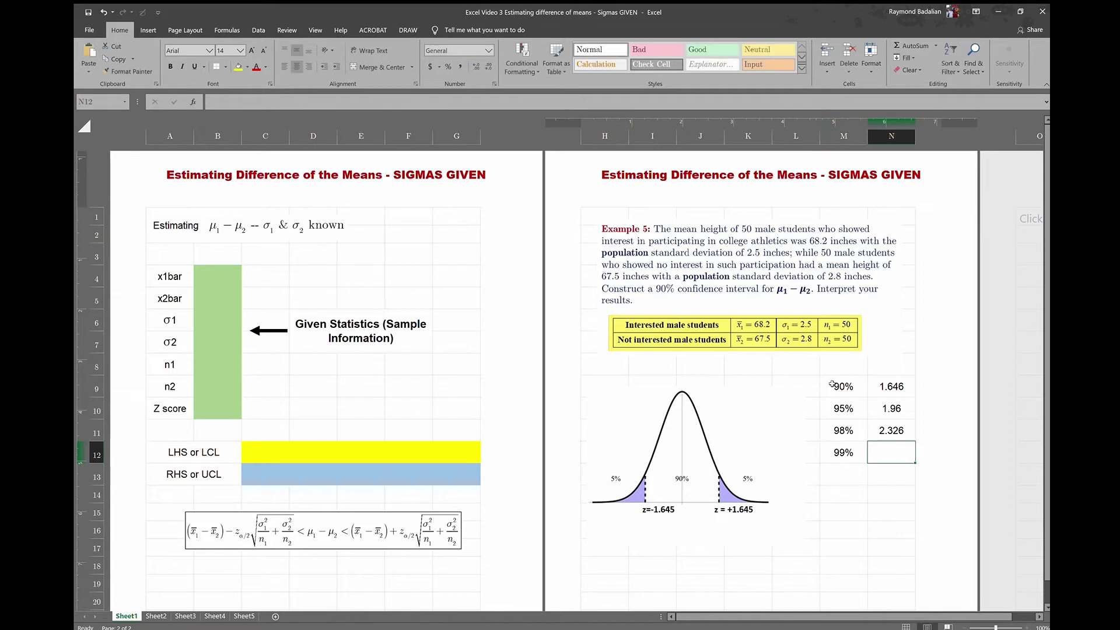
pyautogui.write('2.')
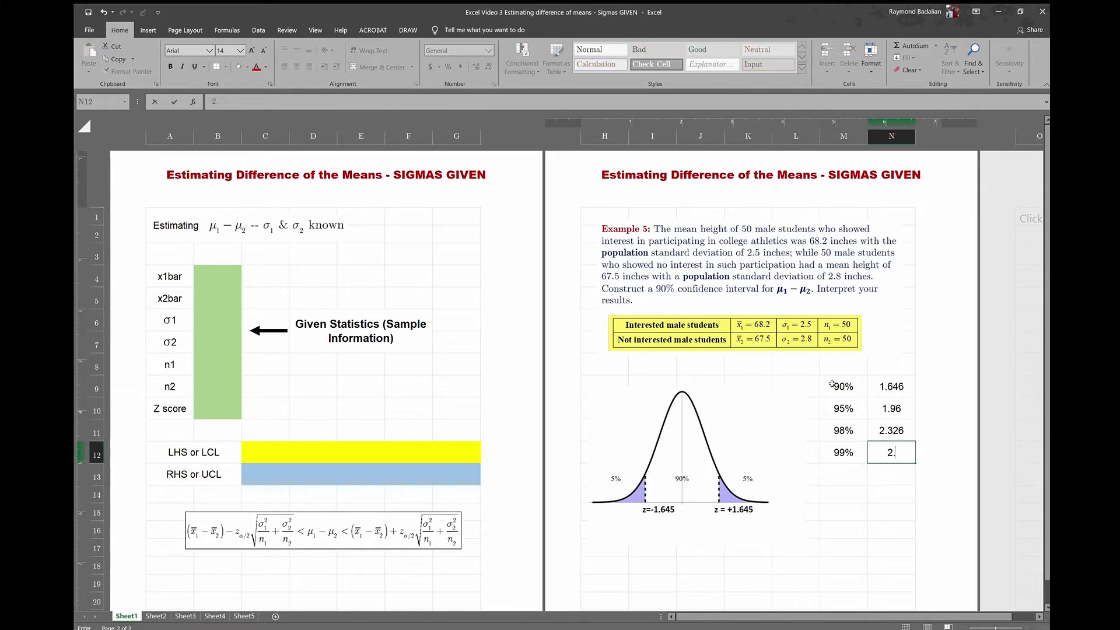
pyautogui.write('576')
pyautogui.press('Up')
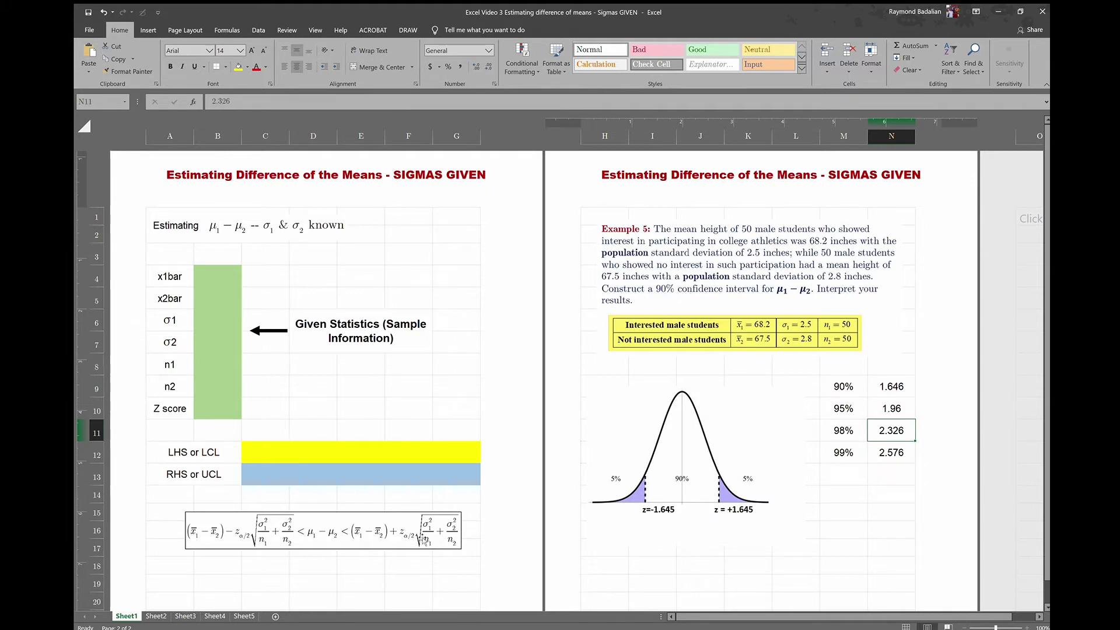
# - Reposition the bell-curve picture slightly lower and to the right, beside the z table
pyautogui.moveTo(846, 388); pyautogui.dragTo(891, 449)
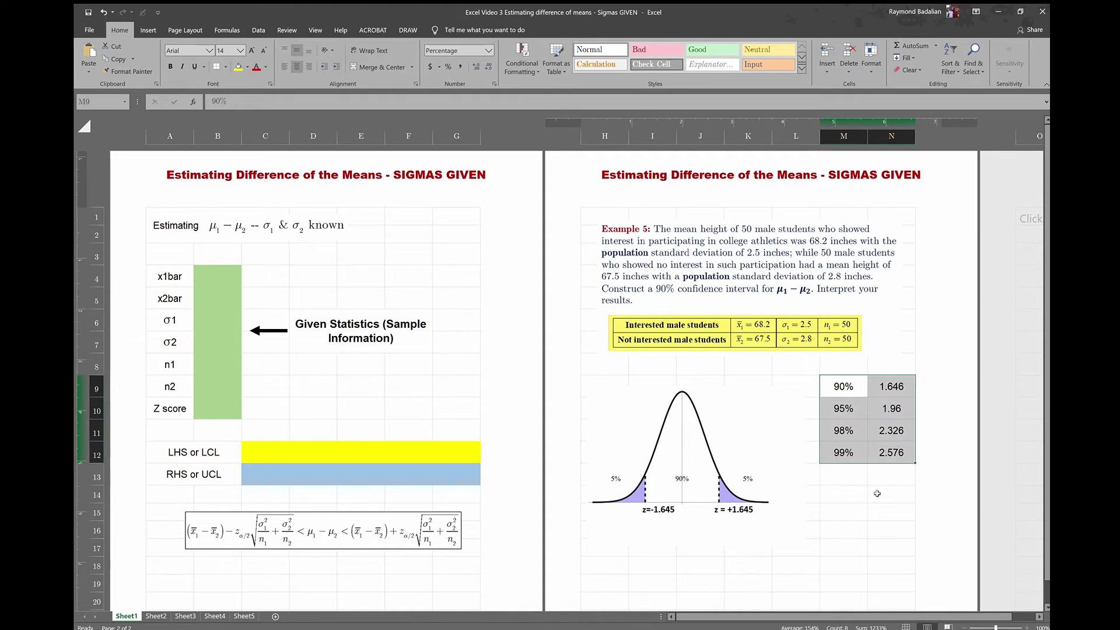
pyautogui.click(837, 507)
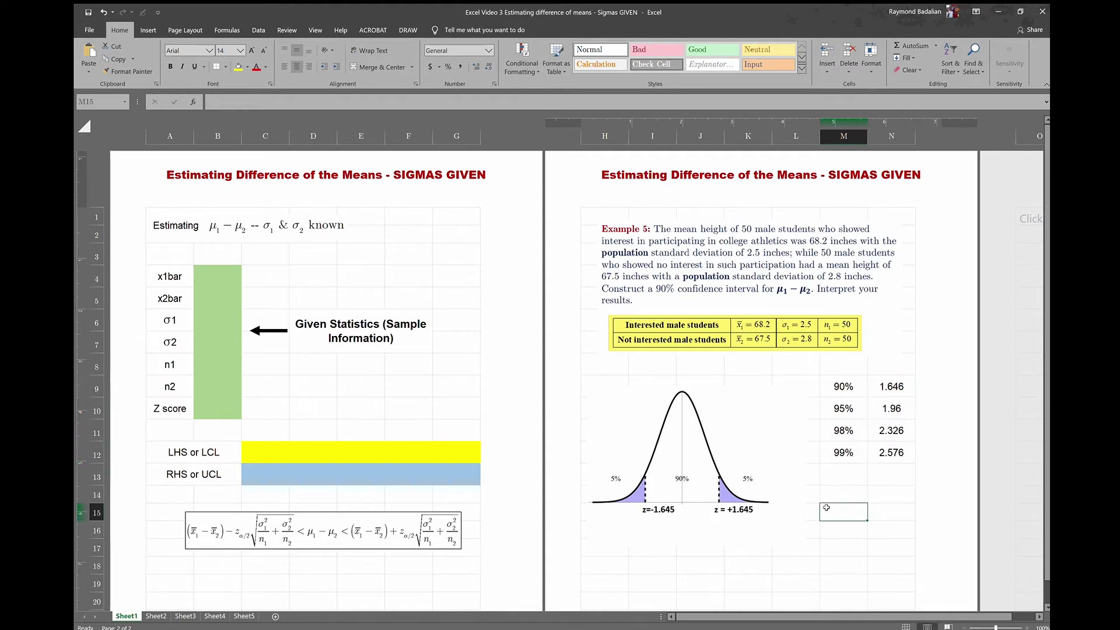
pyautogui.moveTo(700, 441)
pyautogui.mouseDown()
pyautogui.moveTo(714, 502)
pyautogui.moveTo(781, 499)
pyautogui.mouseUp()
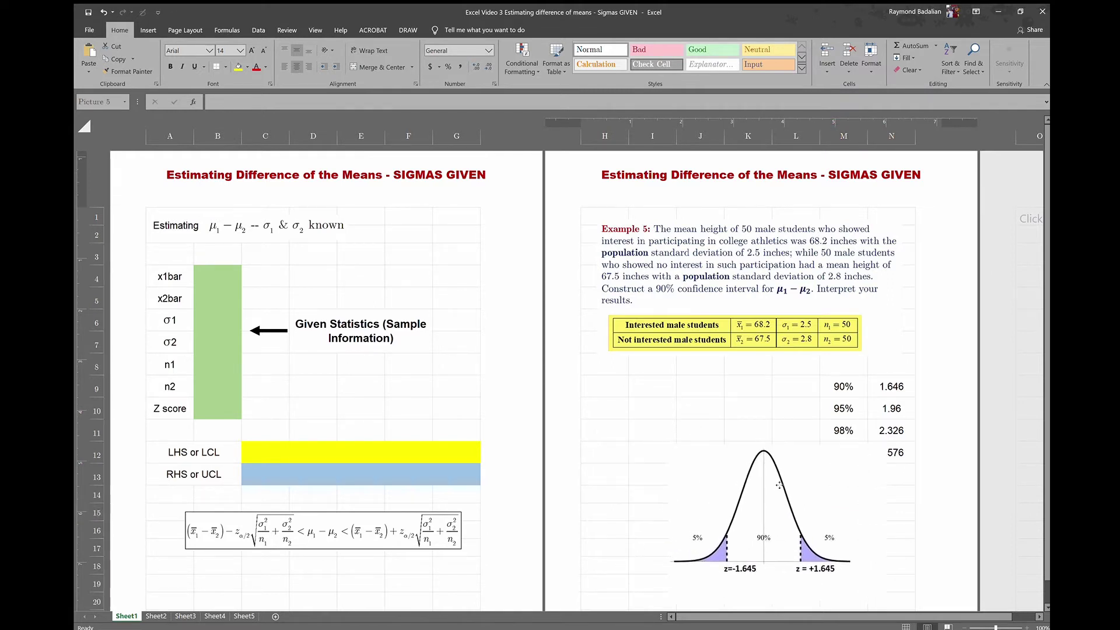
pyautogui.moveTo(780, 500); pyautogui.dragTo(778, 486)
pyautogui.click(673, 395)
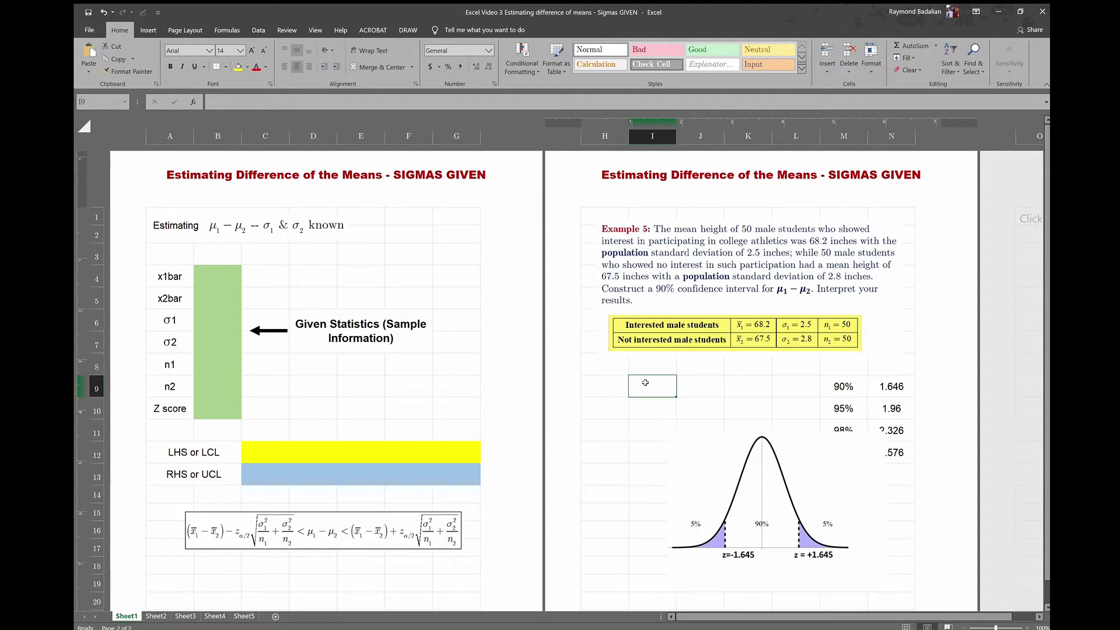
pyautogui.moveTo(671, 388); pyautogui.dragTo(779, 386)
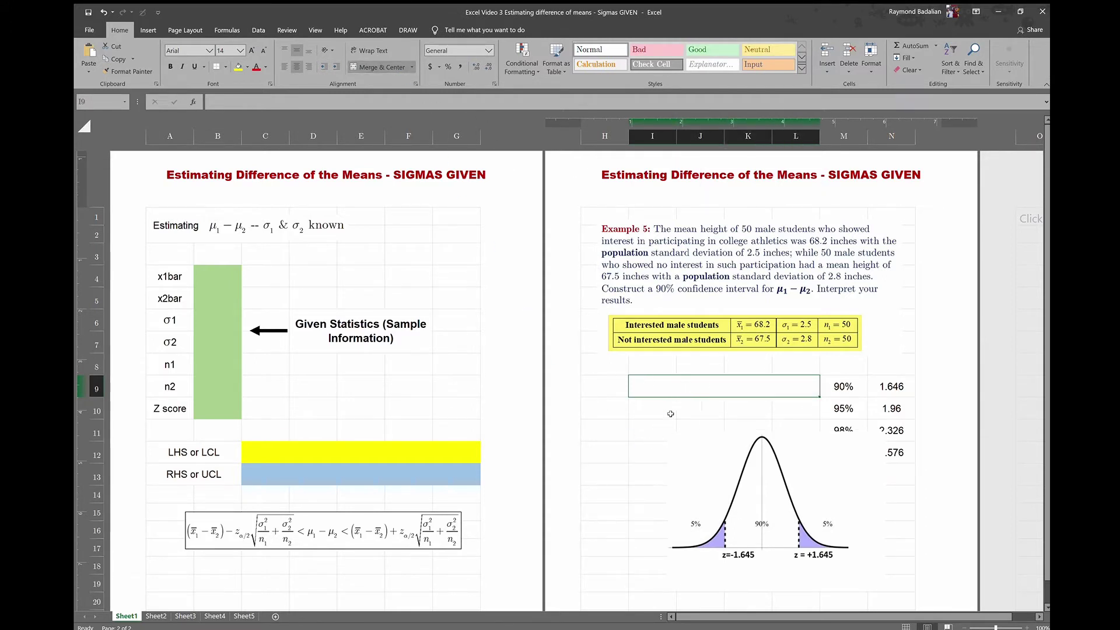
# - Compute 0.45 in H11 as .9/2 and 0.95 in H12 as H11+.5
pyautogui.click(611, 435)
pyautogui.write('=.9/2')
pyautogui.press('Return')
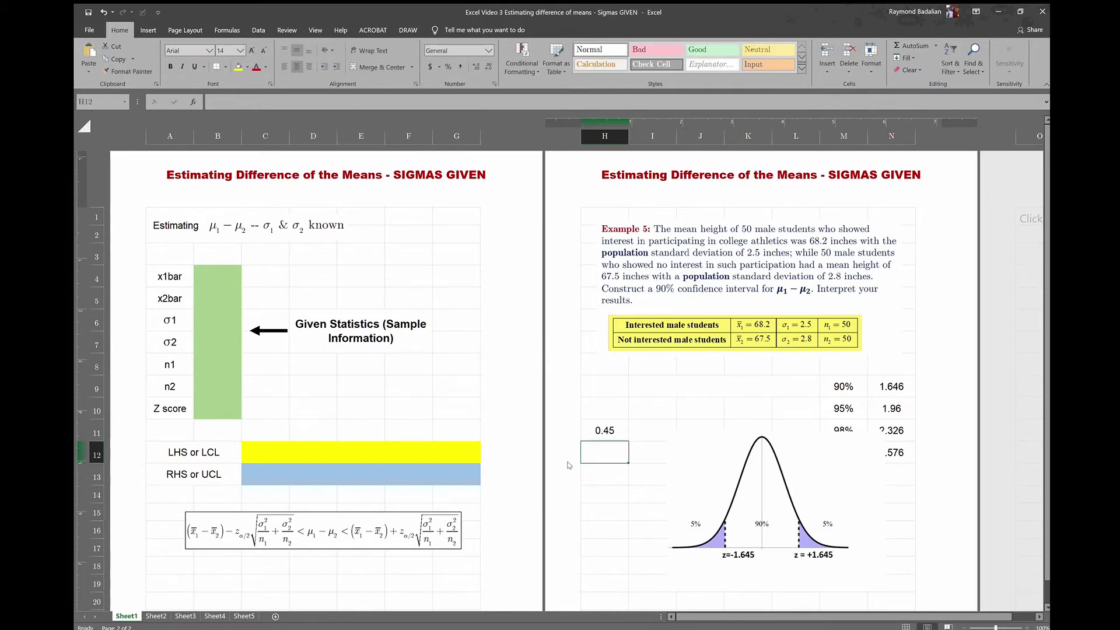
pyautogui.write('=')
pyautogui.click(603, 424)
pyautogui.write('+.5')
pyautogui.hotkey('ctrl', 'Return')
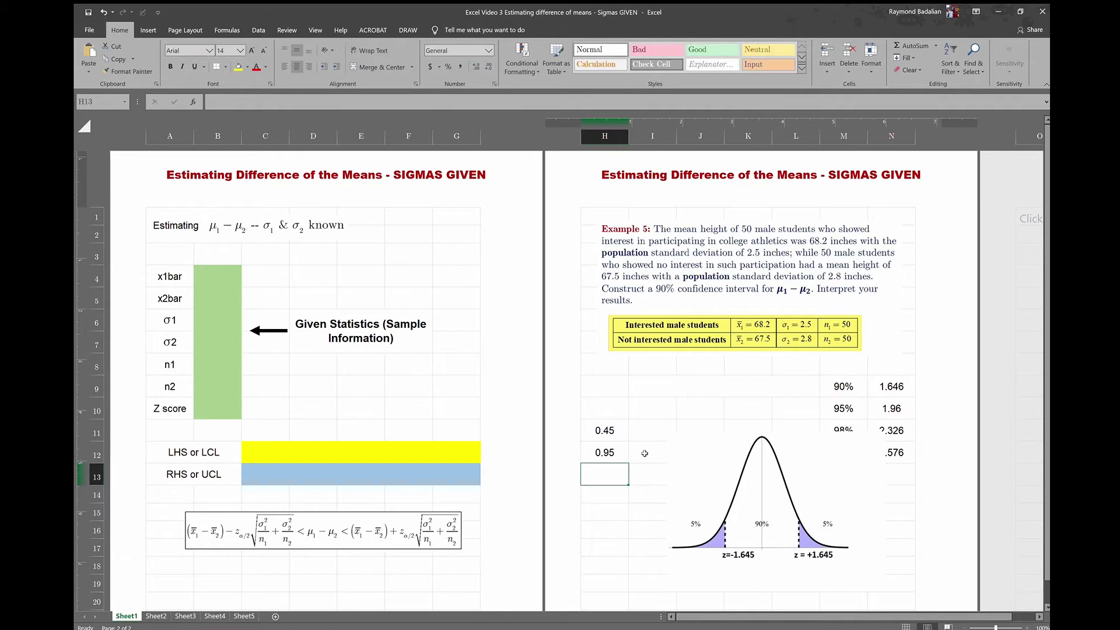
# - Enter =NORM.S.INV(H12) in I9 to get the z value 1.644853627
pyautogui.click(678, 386)
pyautogui.write('=norm')
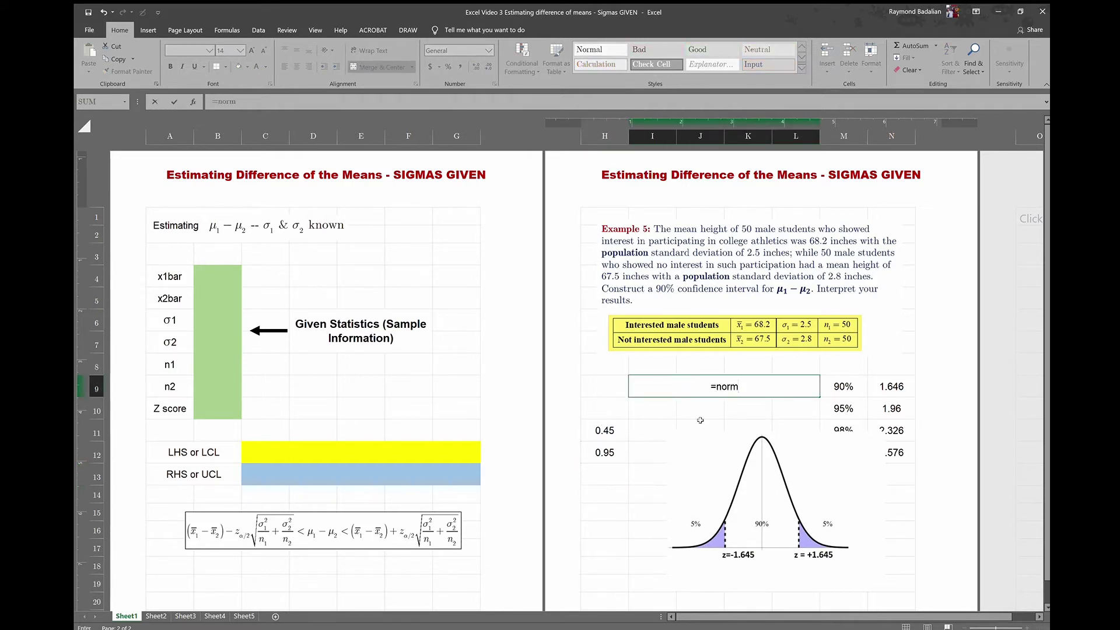
pyautogui.write('.s.inv(')
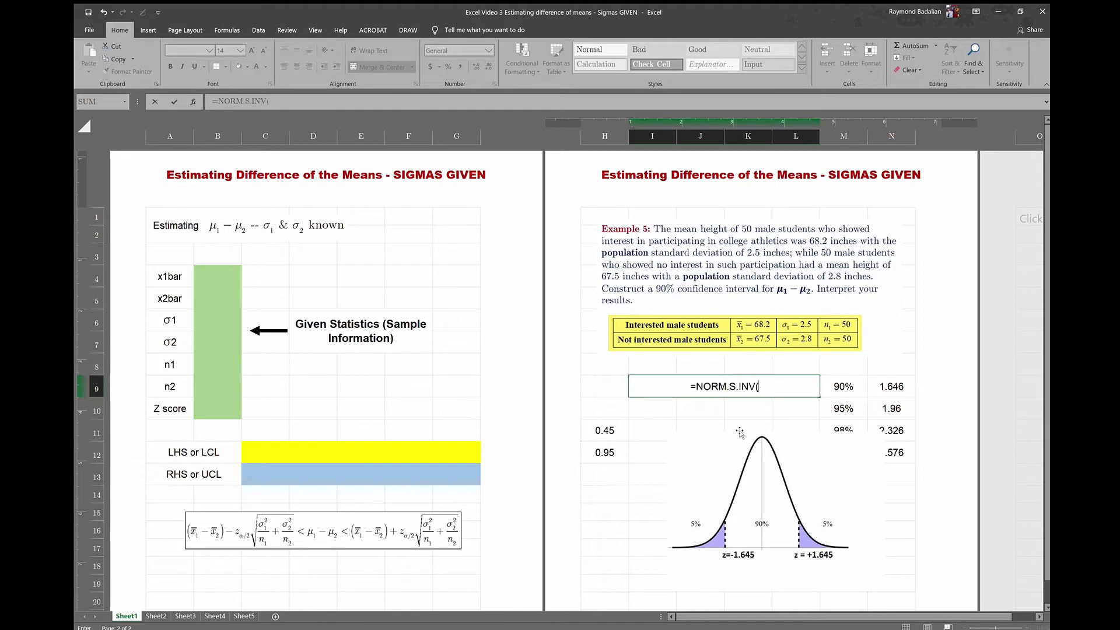
pyautogui.click(612, 453)
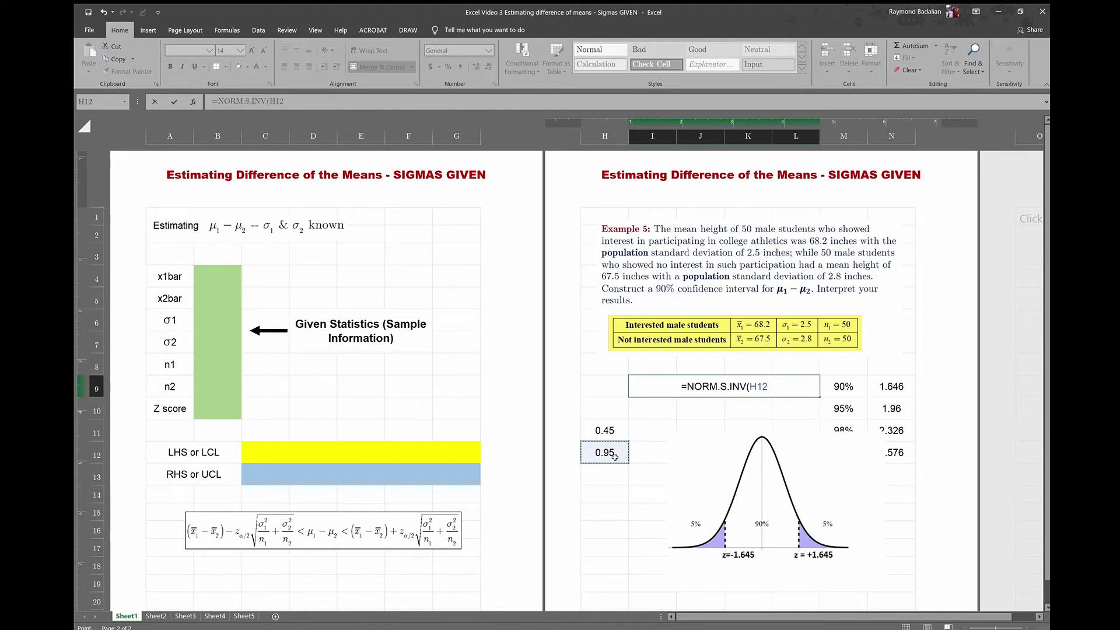
pyautogui.write(')')
pyautogui.press('Return')
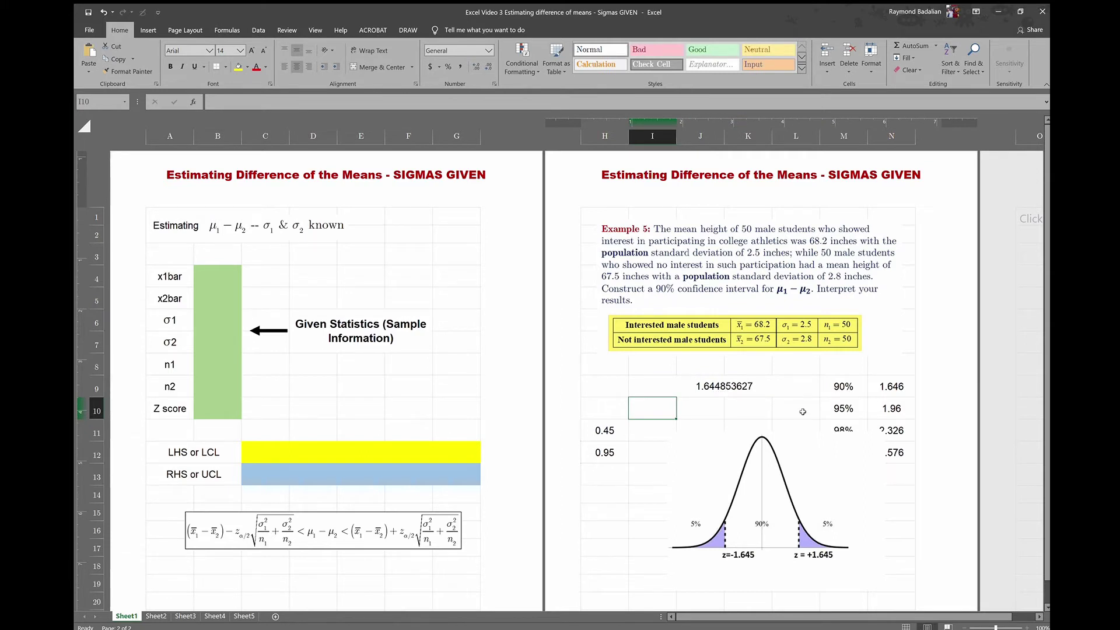
# - Correct the 90% z value in the table from 1.646 to 1.645
pyautogui.click(876, 391)
pyautogui.write('1.645')
pyautogui.press('Return')
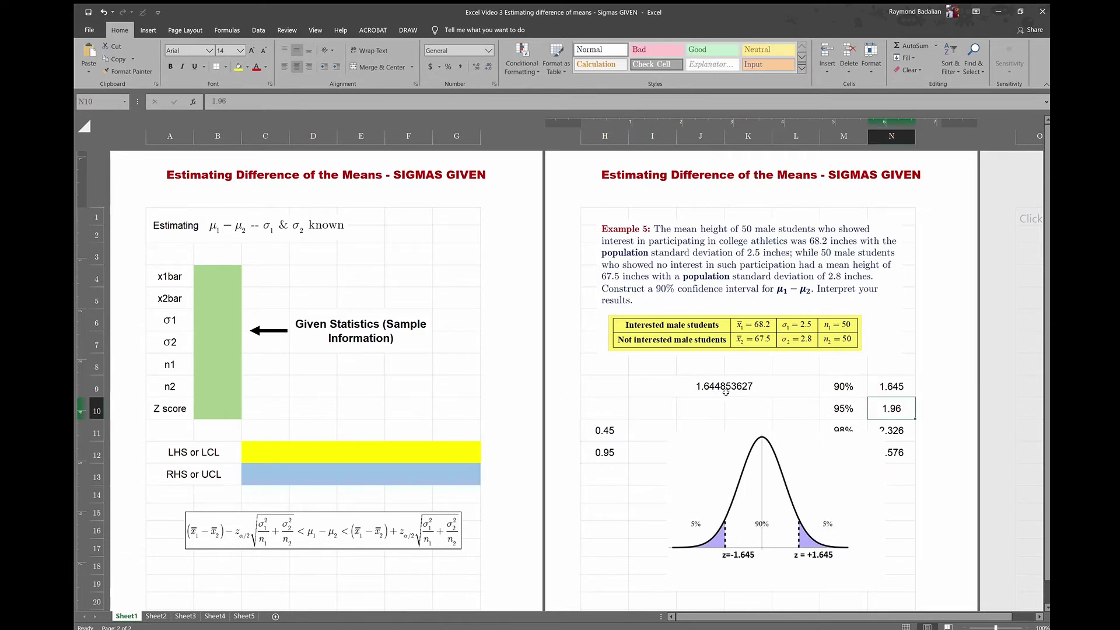
pyautogui.click(723, 388)
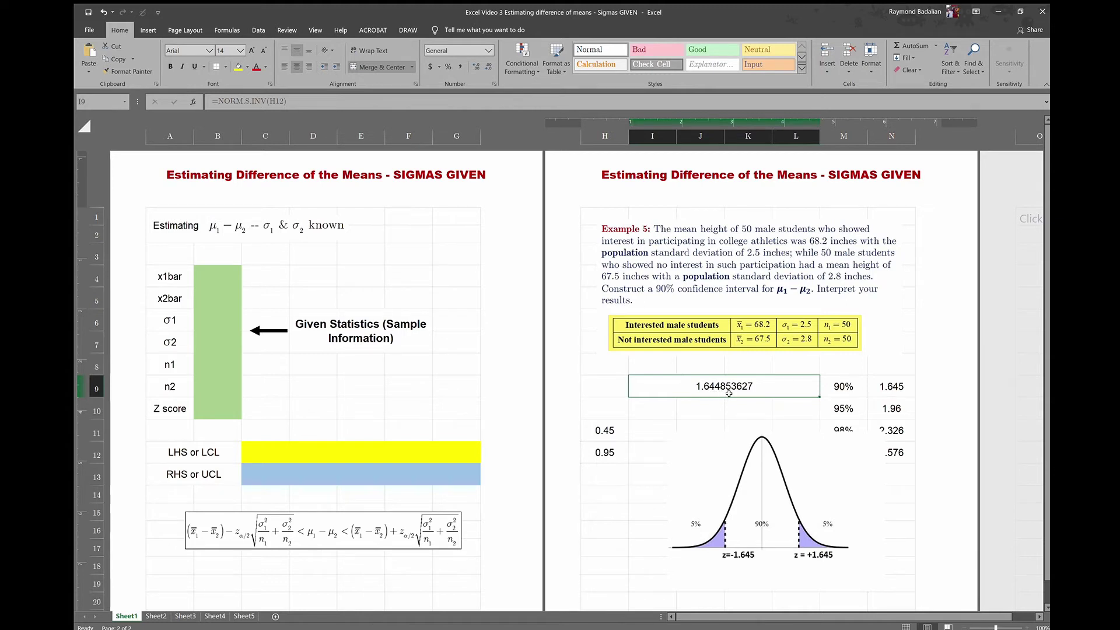
# - Enter Z score 1.645 in B10, then x̄1 68.2 and x̄2 67.5 in B4:B5
pyautogui.click(218, 403)
pyautogui.write('1.645')
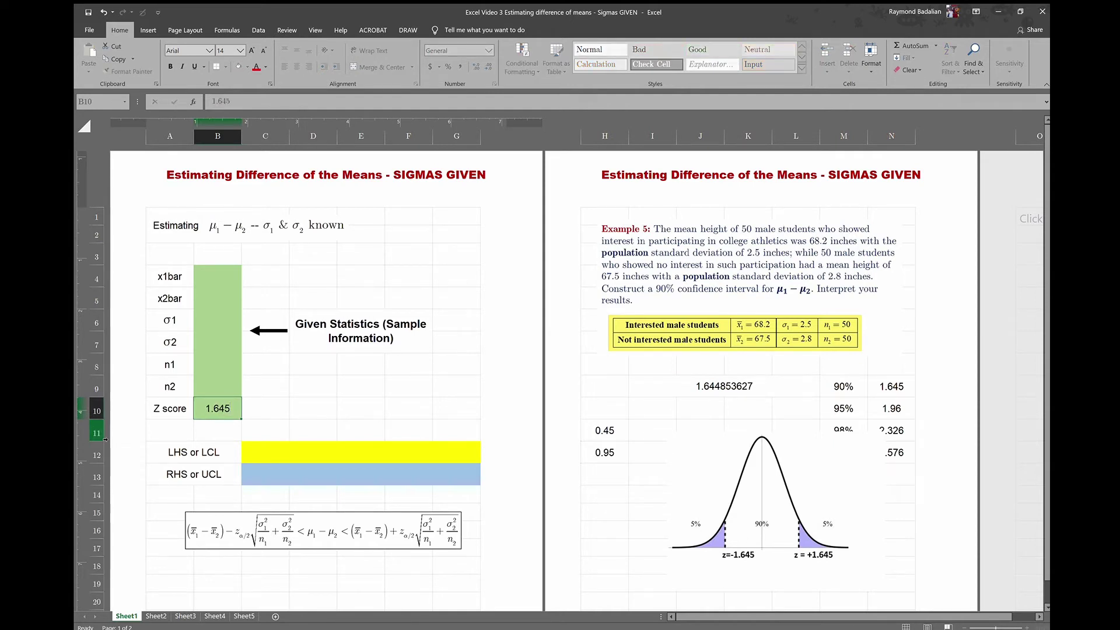
pyautogui.press('Return')
pyautogui.click(213, 283)
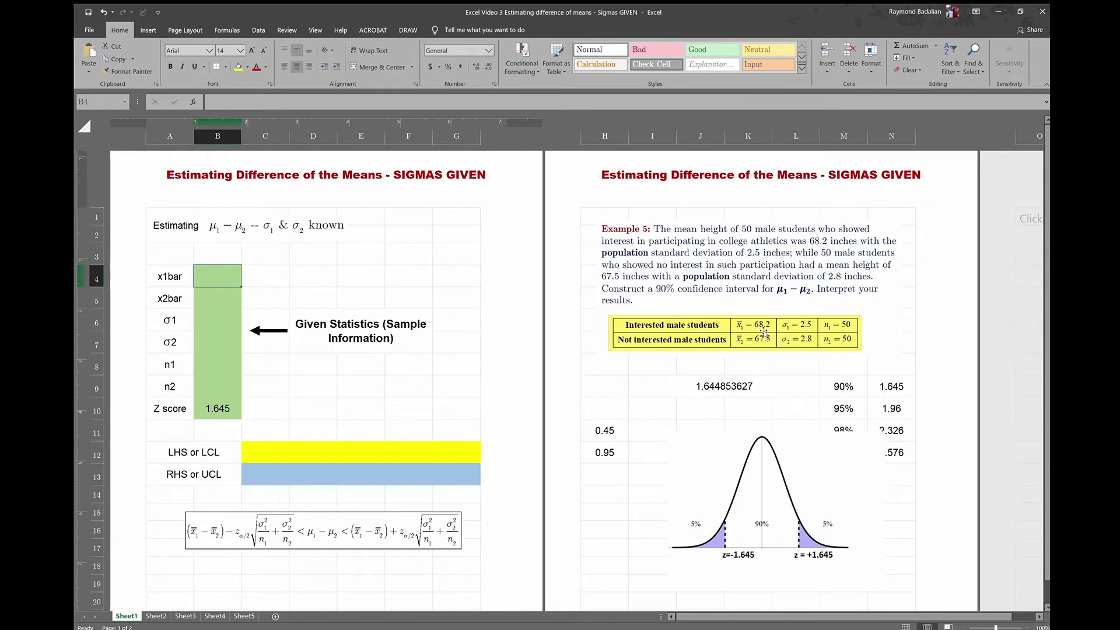
pyautogui.write('68.2')
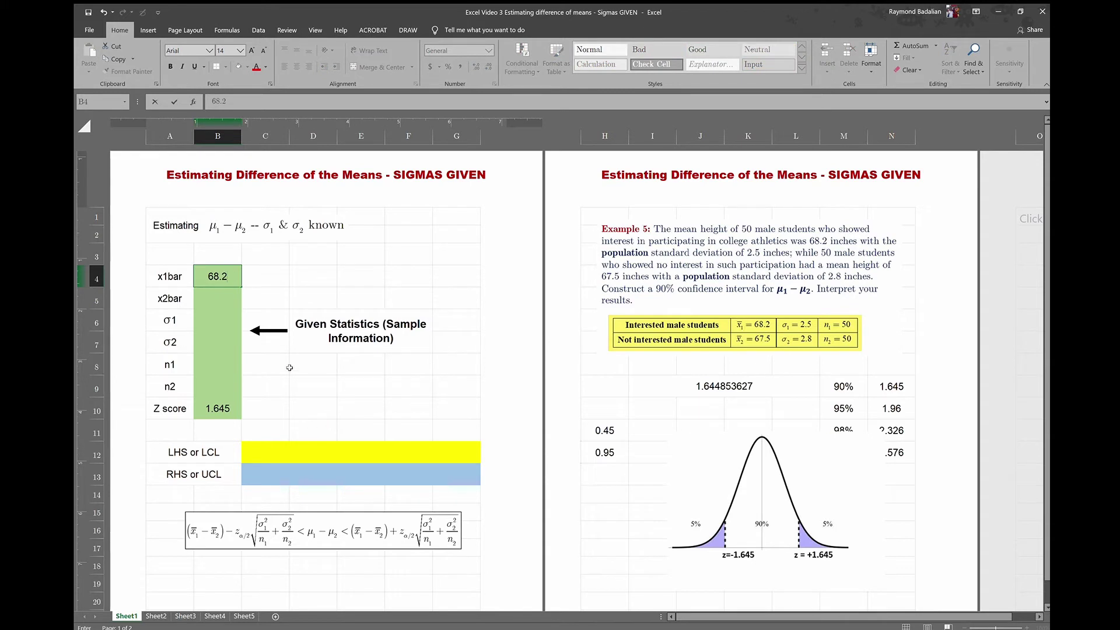
pyautogui.click(232, 301)
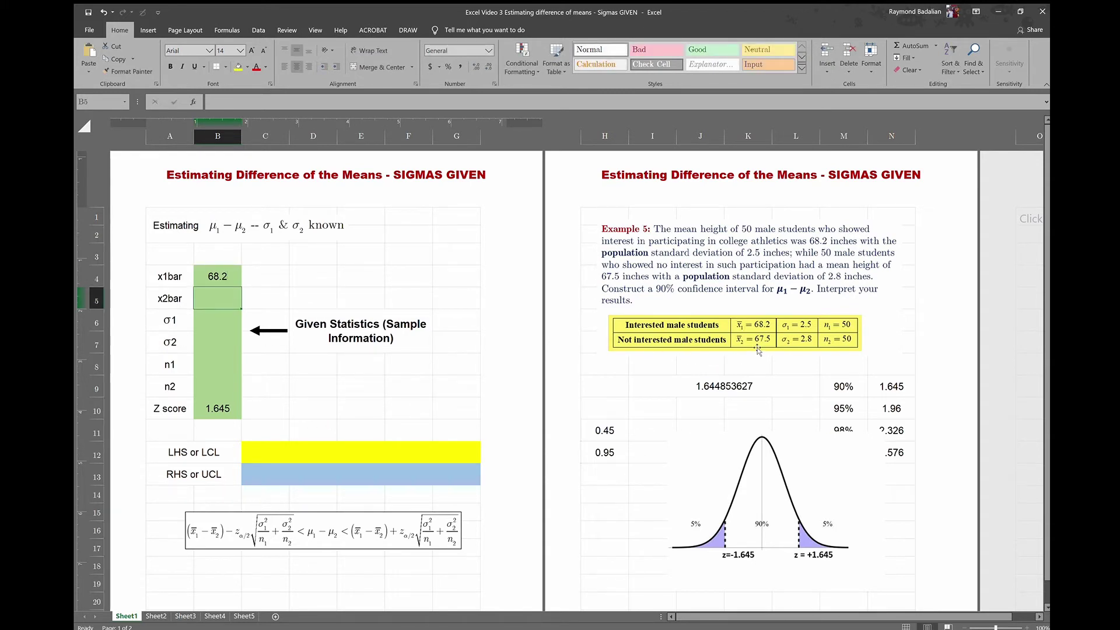
pyautogui.write('67.5')
pyautogui.press('Return')
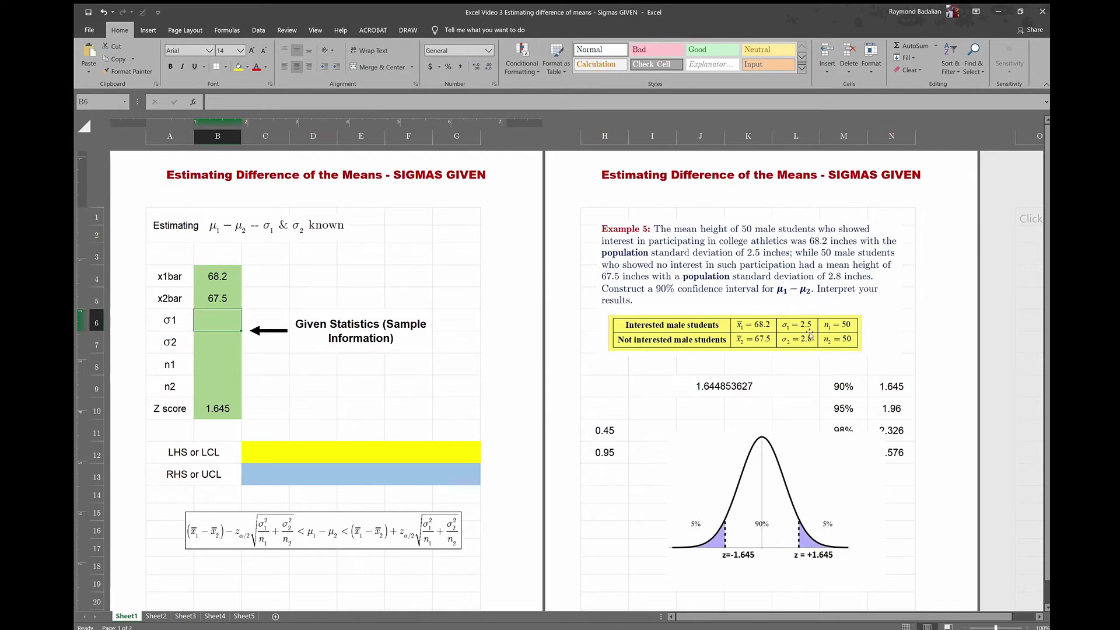
# - Enter σ1 2.5, σ2 2.8, and sample sizes n1 and n2 of 50
pyautogui.write('2.5')
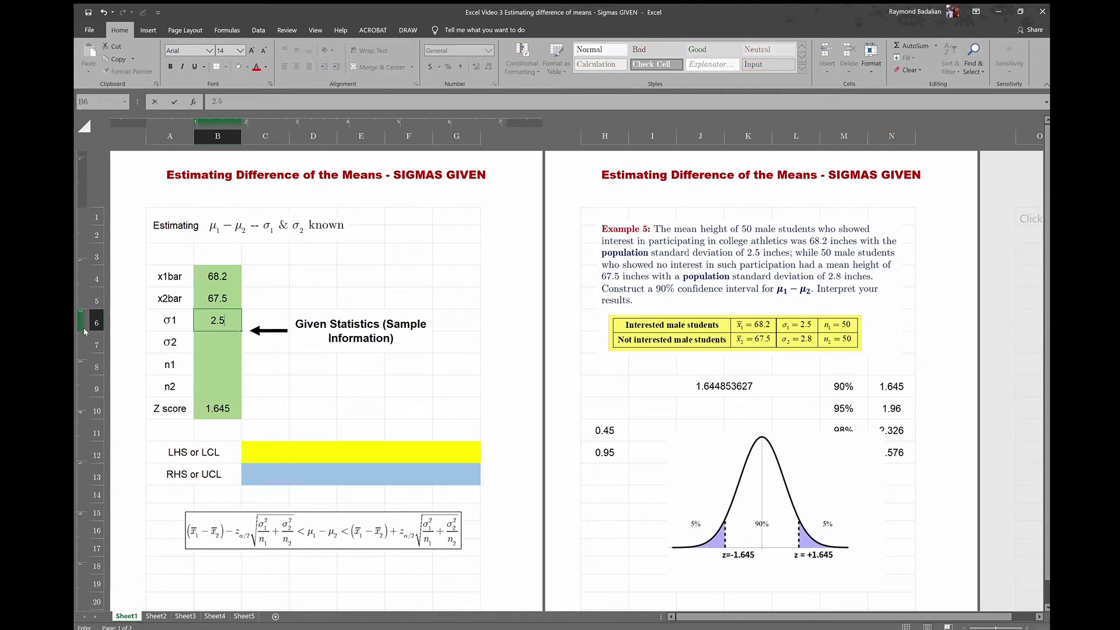
pyautogui.press('Return')
pyautogui.write('2.8')
pyautogui.press('Return')
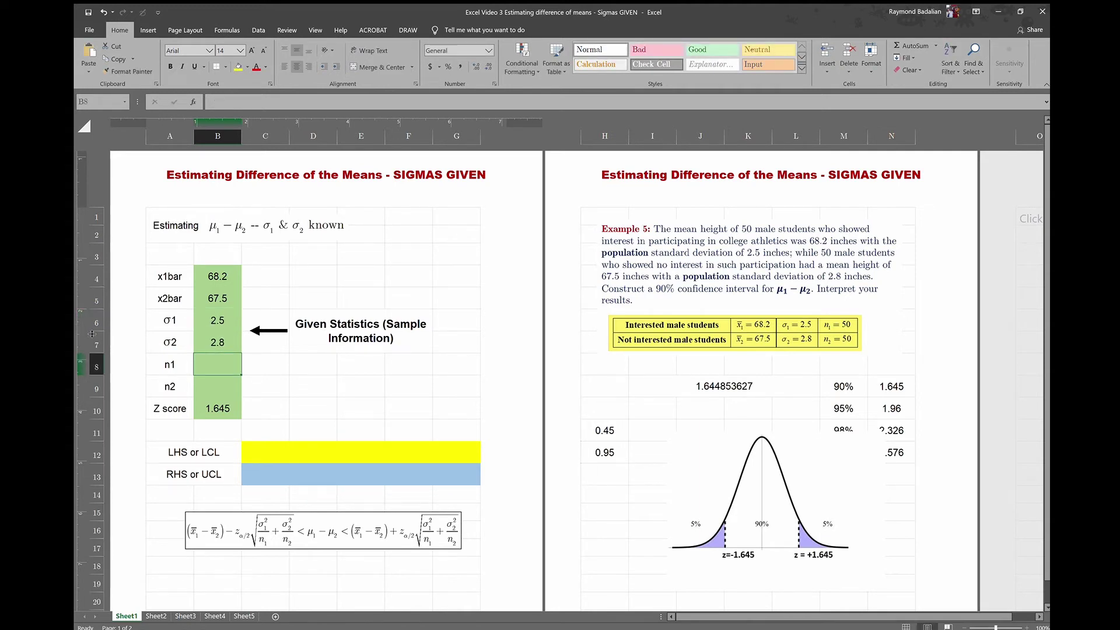
pyautogui.write('50')
pyautogui.press('Return')
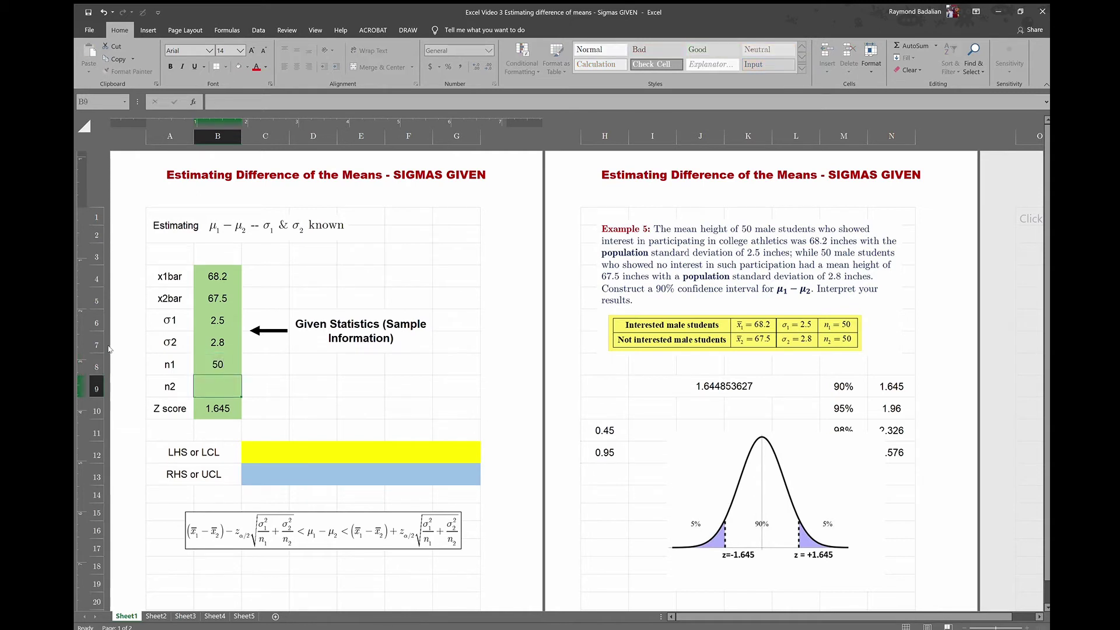
pyautogui.write('50')
pyautogui.press('Return')
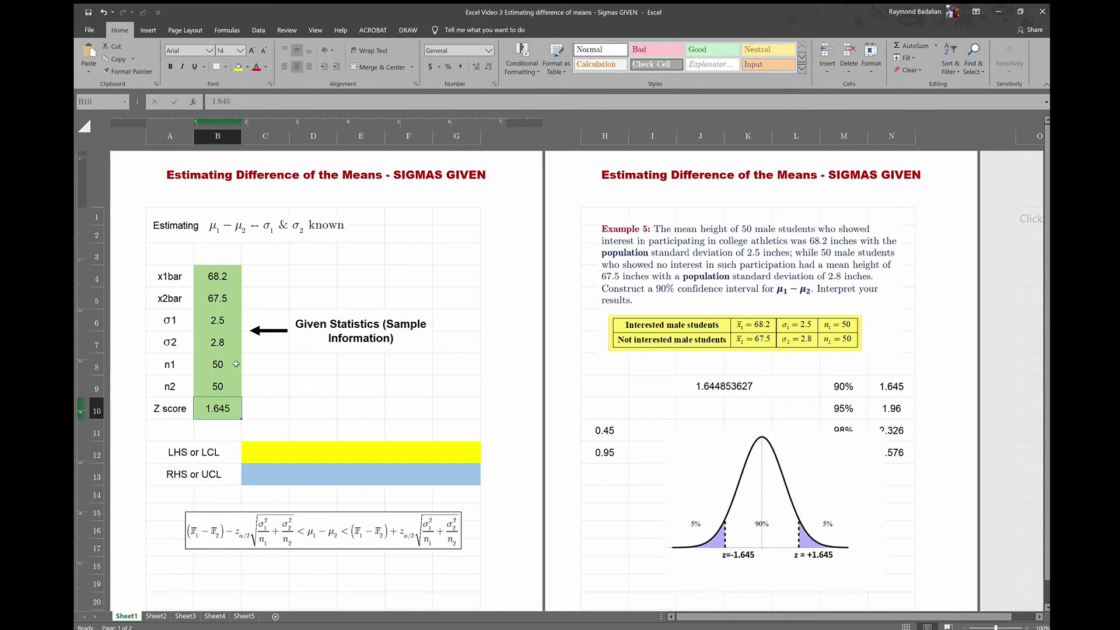
# - Start the lower-limit formula in C12 as =(B4-B5)-B10
pyautogui.click(292, 451)
pyautogui.write('=(')
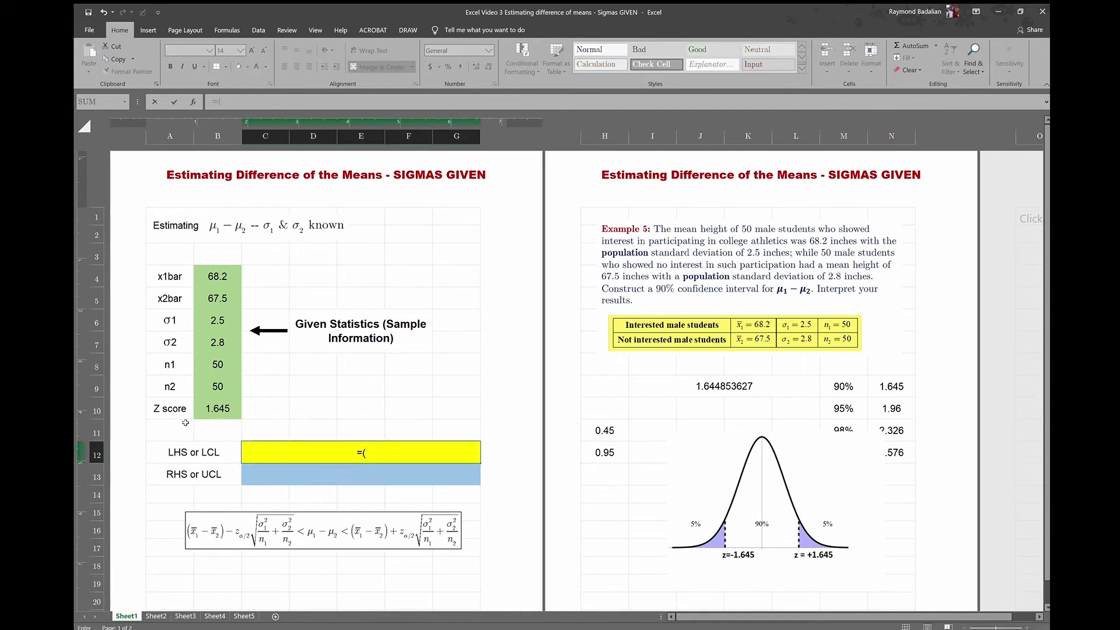
pyautogui.click(209, 280)
pyautogui.write('-')
pyautogui.click(207, 300)
pyautogui.write(')-')
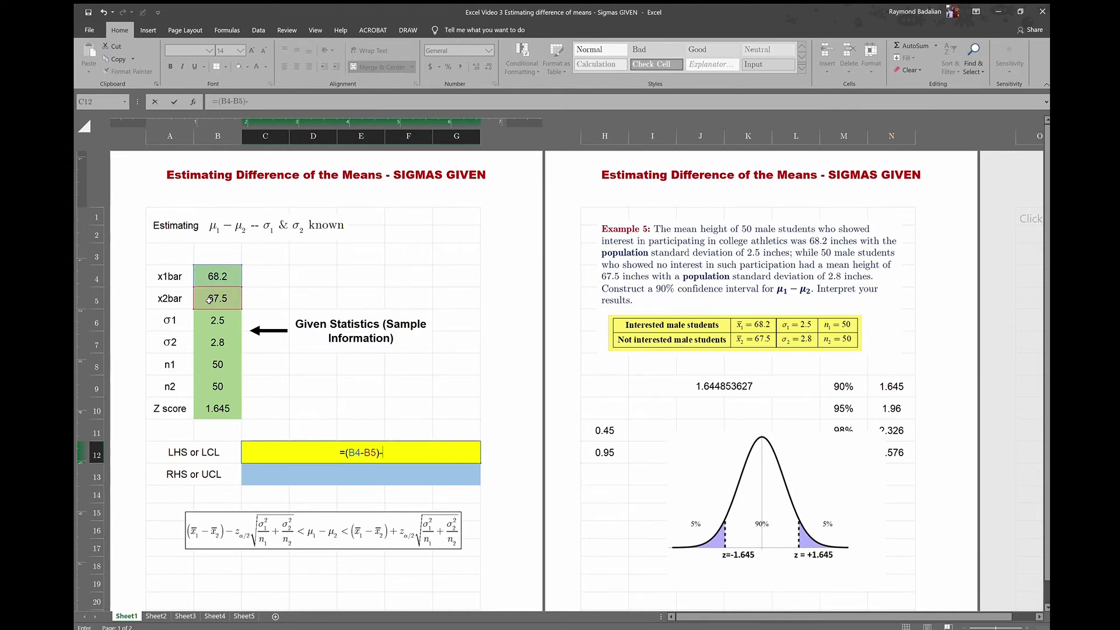
pyautogui.click(216, 407)
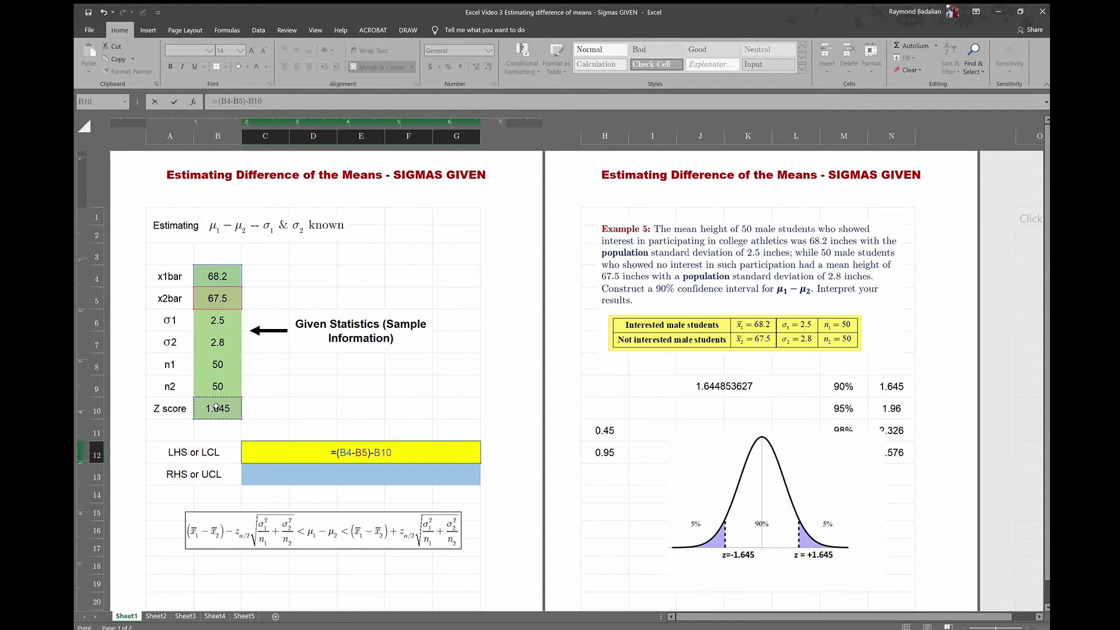
# - Finish it with *sqrt(B6^2/B8+B7^2/B9), giving -0.173245581
pyautogui.write('*sqrt(')
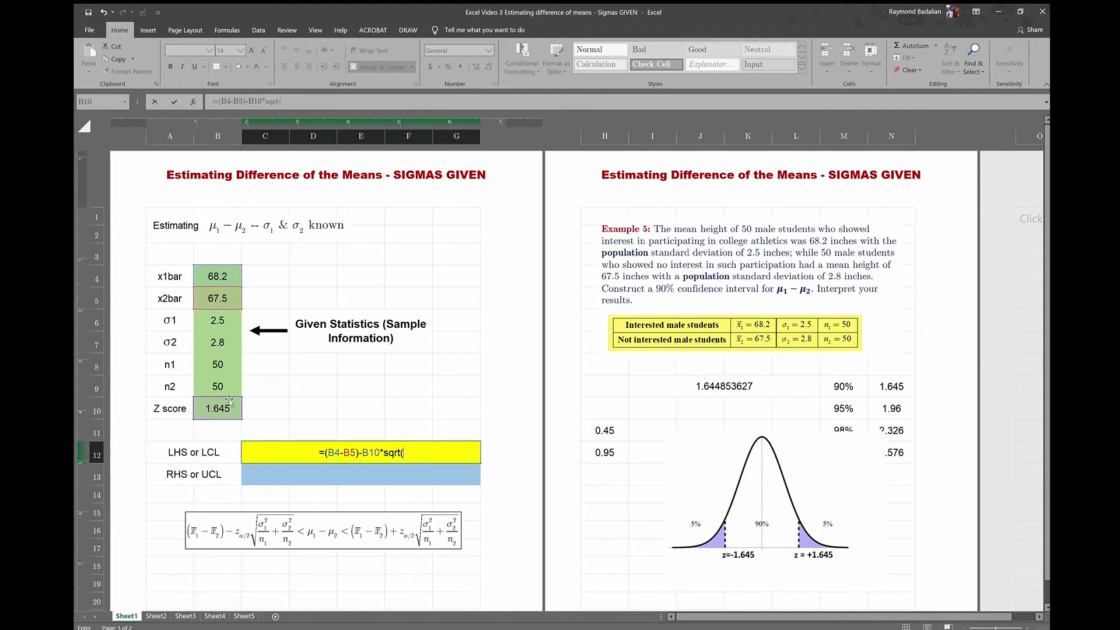
pyautogui.click(214, 322)
pyautogui.write('^2')
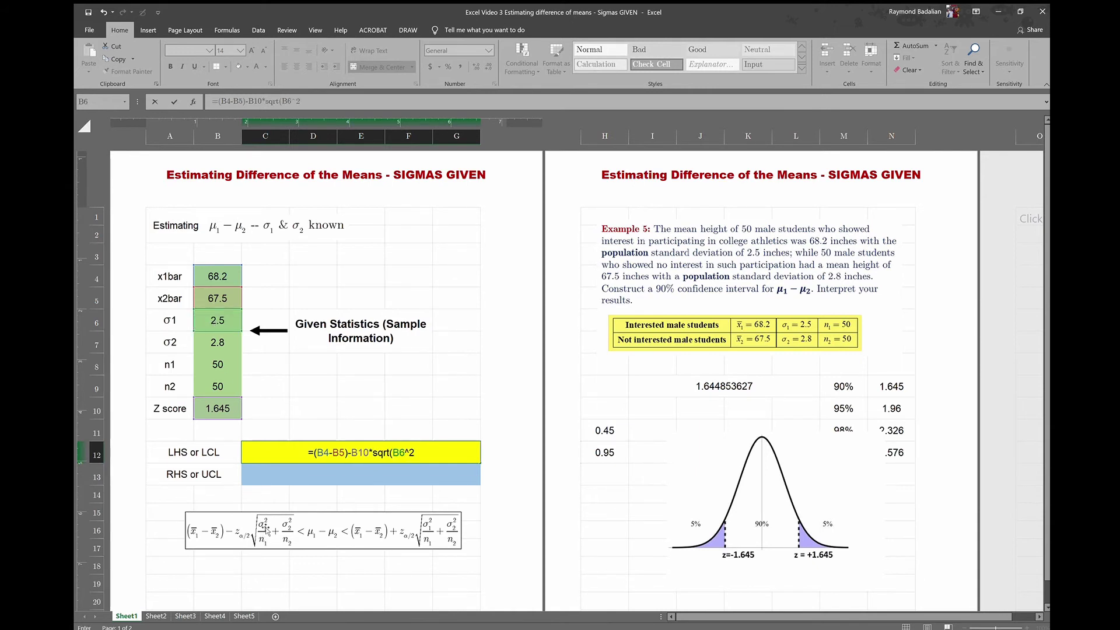
pyautogui.write('/')
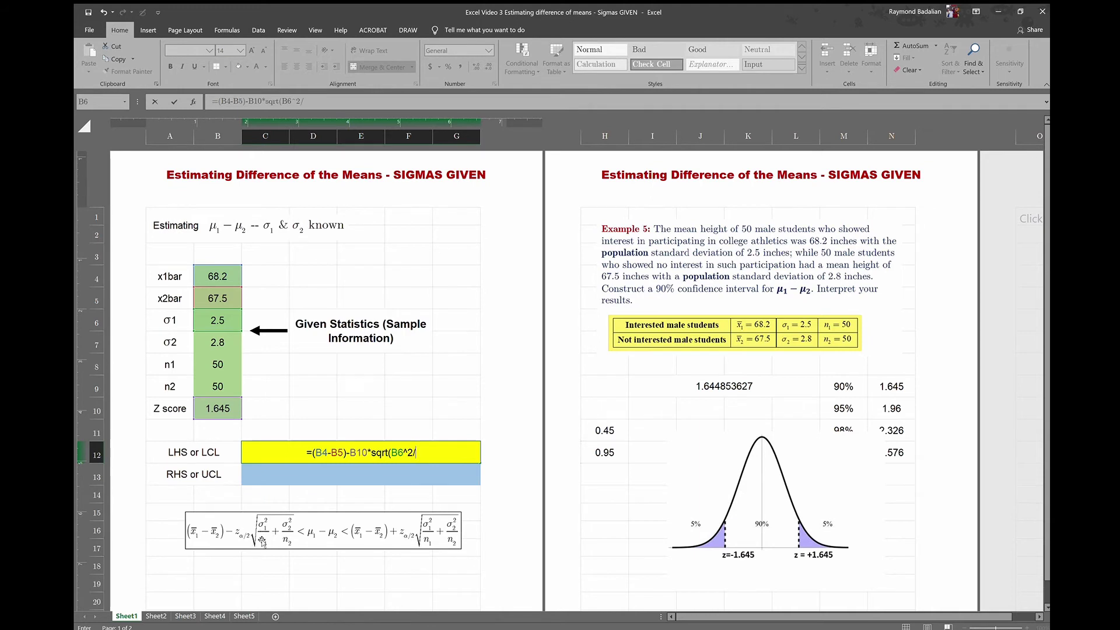
pyautogui.click(217, 365)
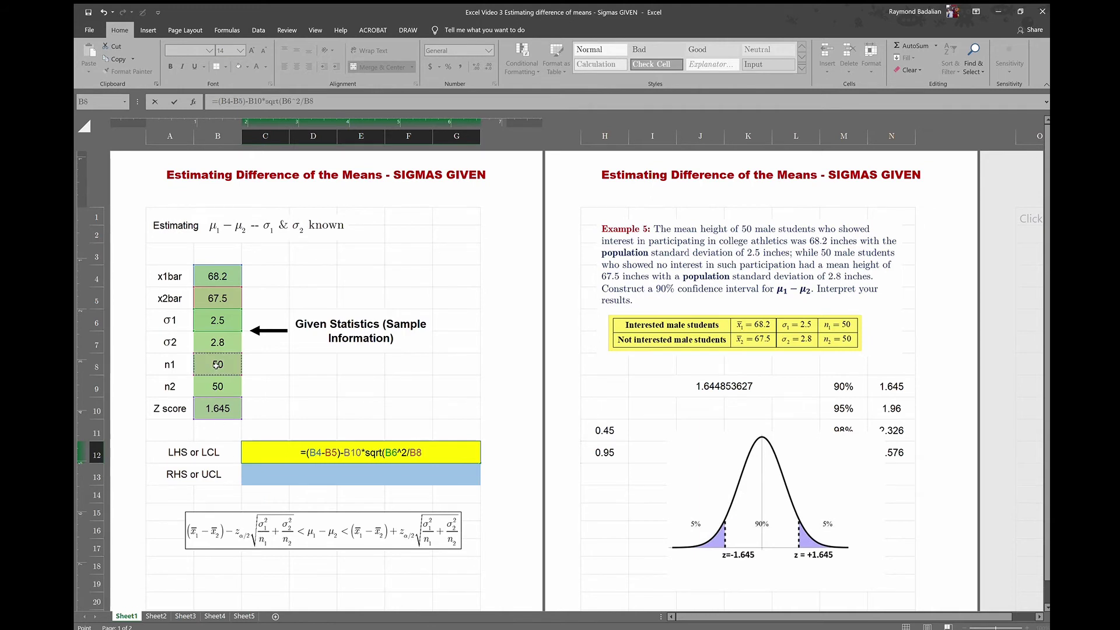
pyautogui.write('+')
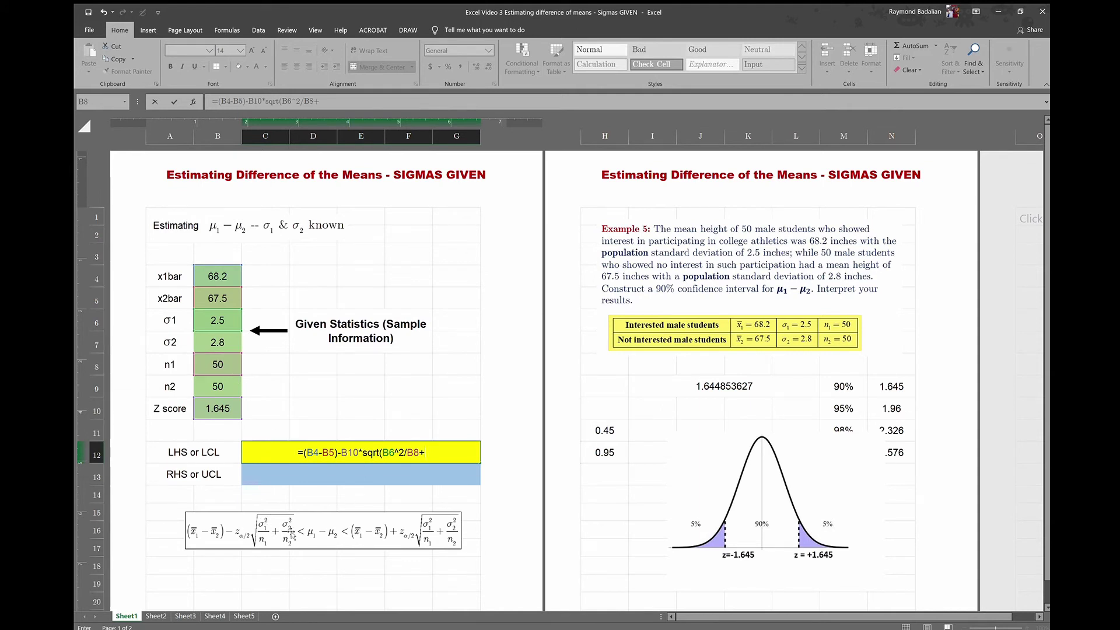
pyautogui.click(216, 340)
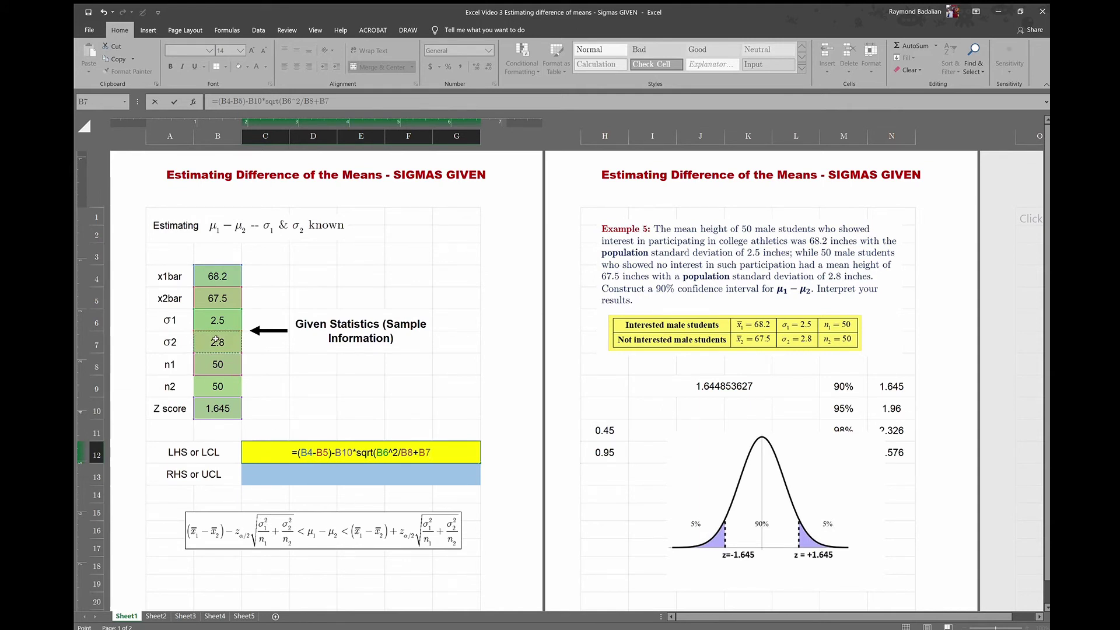
pyautogui.write('^2/')
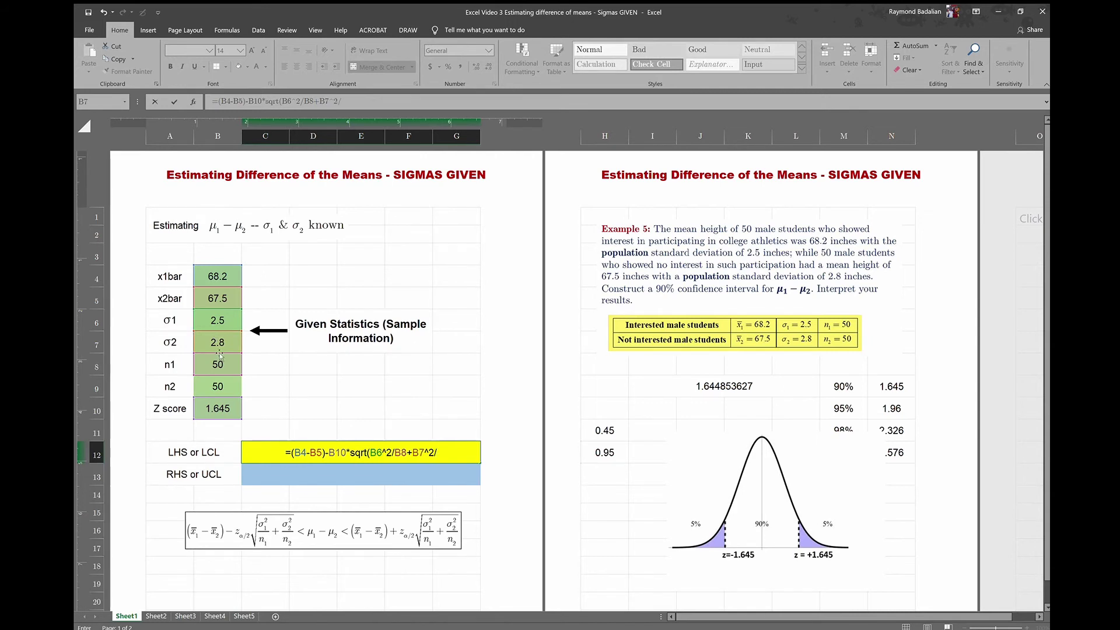
pyautogui.click(217, 385)
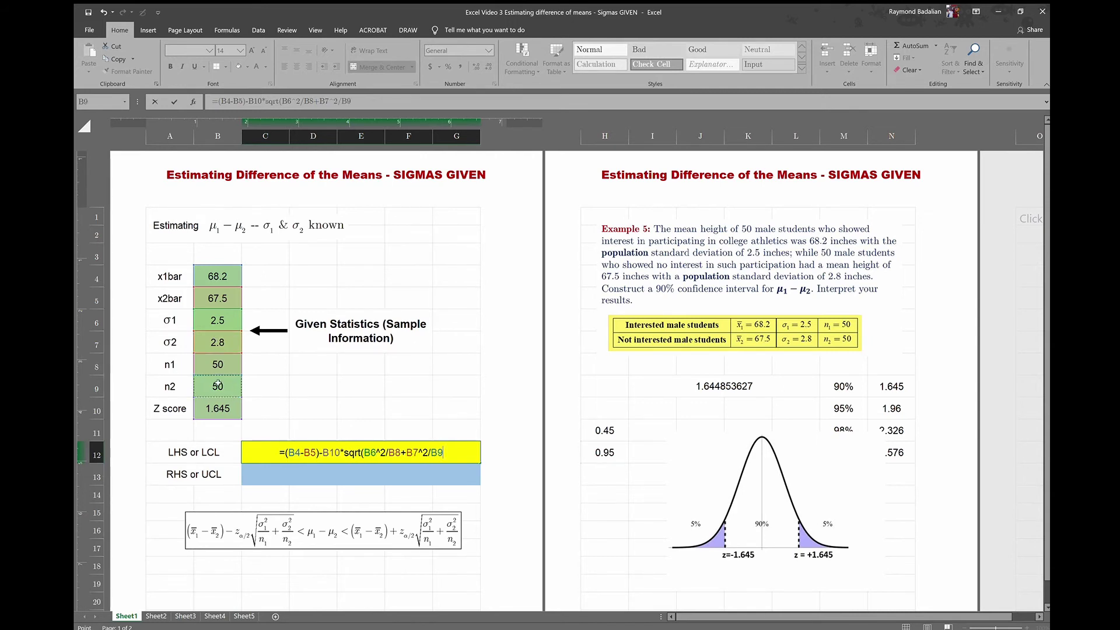
pyautogui.write(')')
pyautogui.press('Return')
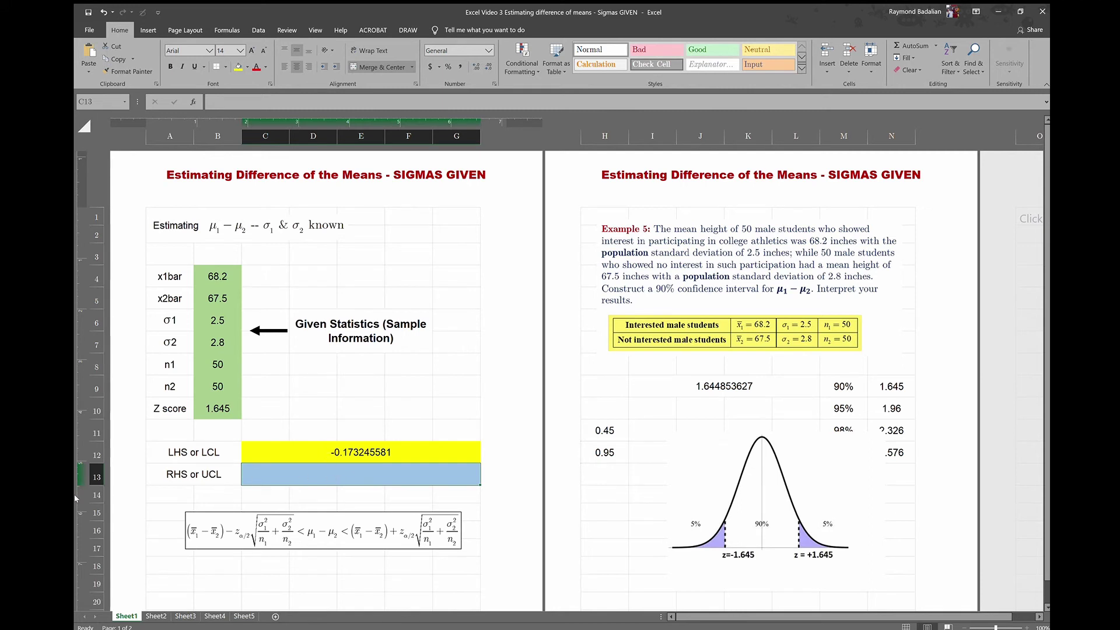
# - Begin the upper-limit formula in C13 as =(B4-B5)+B10
pyautogui.write('=(')
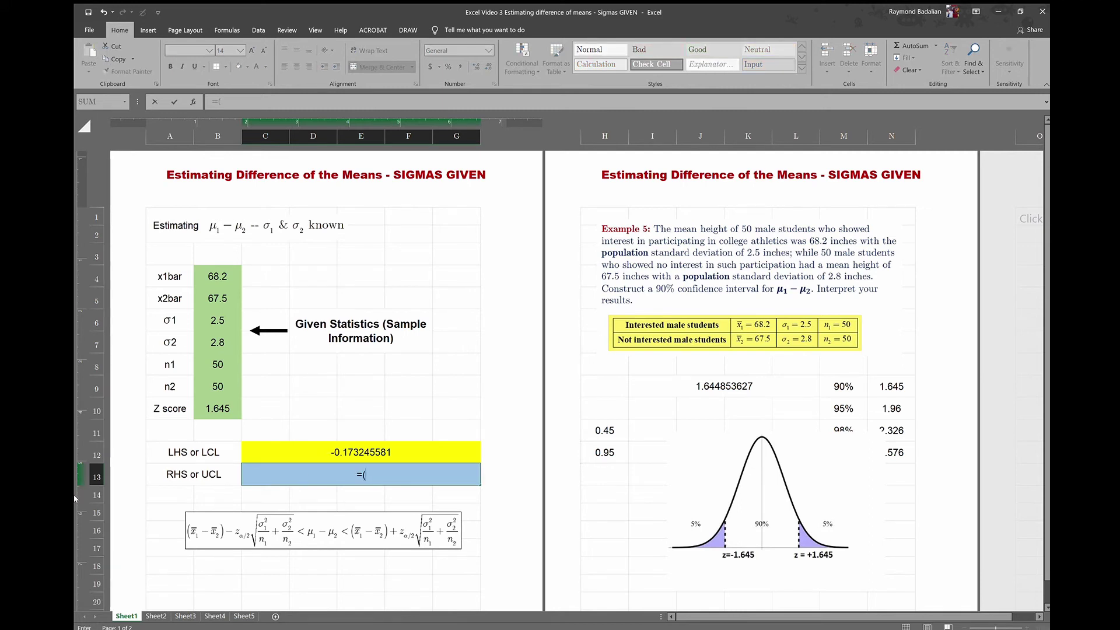
pyautogui.click(207, 279)
pyautogui.write('-')
pyautogui.click(205, 295)
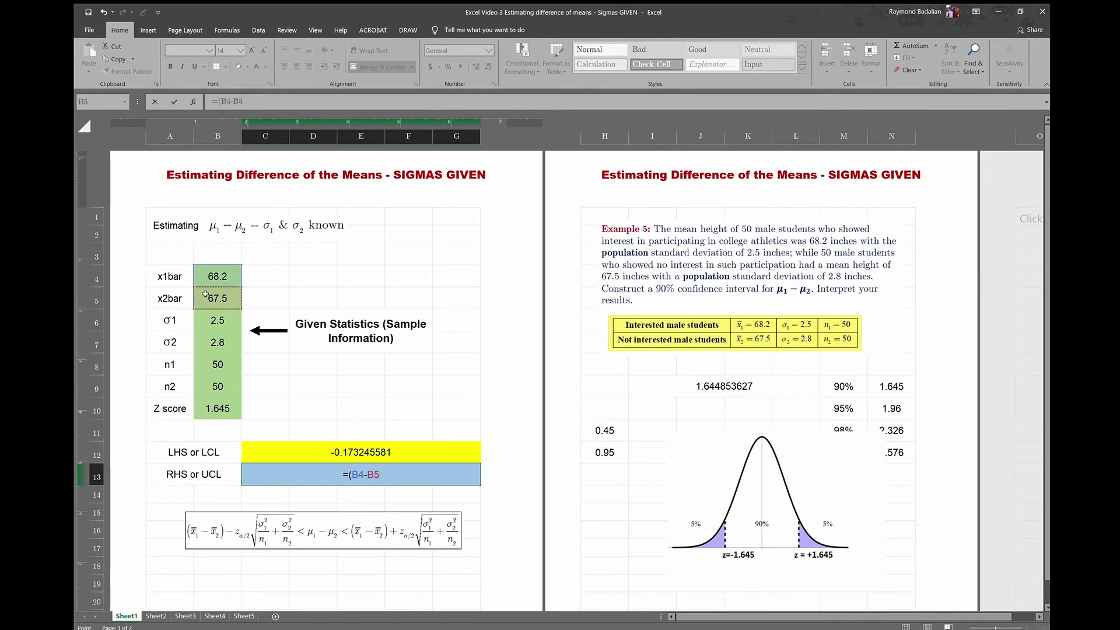
pyautogui.write(')+')
pyautogui.click(213, 410)
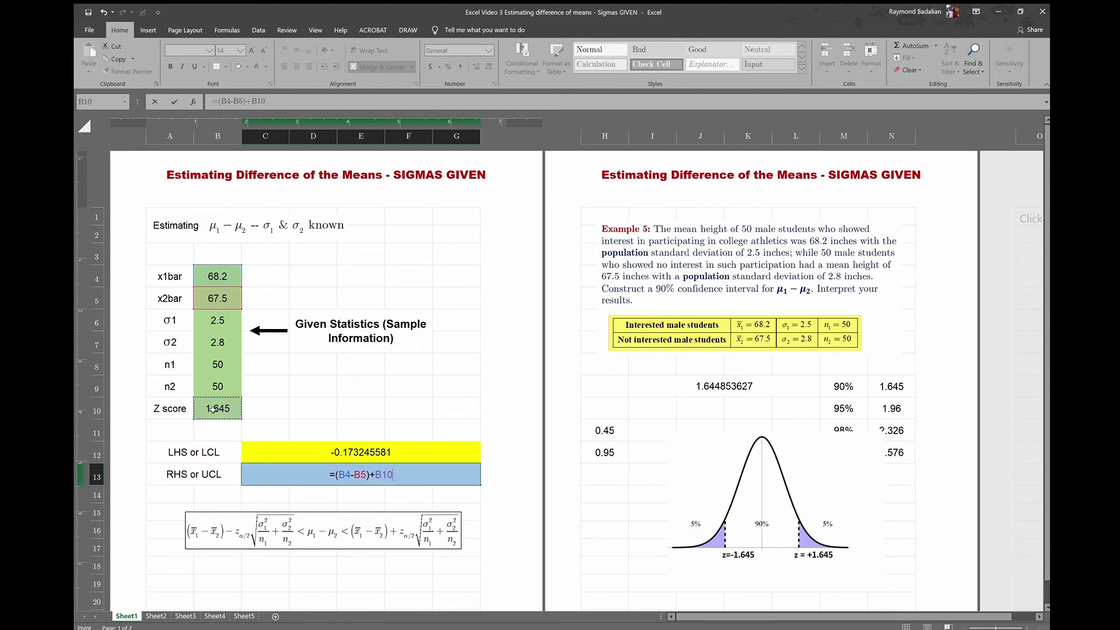
# - Complete it with *sqrt(B6^2/B8+B7^2/B9), returning 1.573245581
pyautogui.write('*sq')
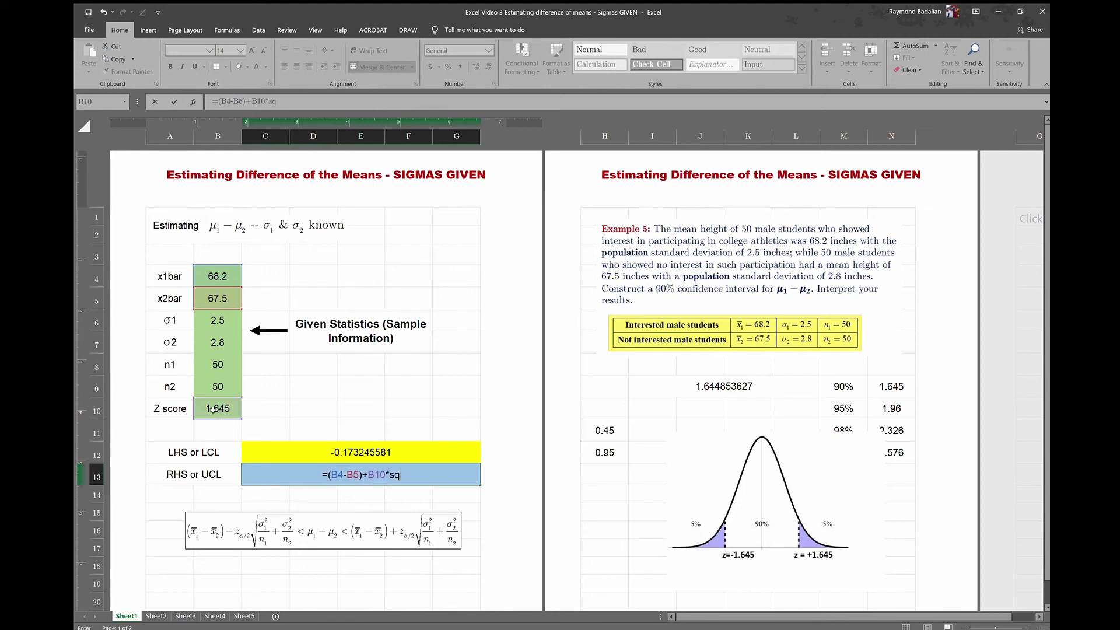
pyautogui.write('rt(')
pyautogui.click(214, 323)
pyautogui.write('^2')
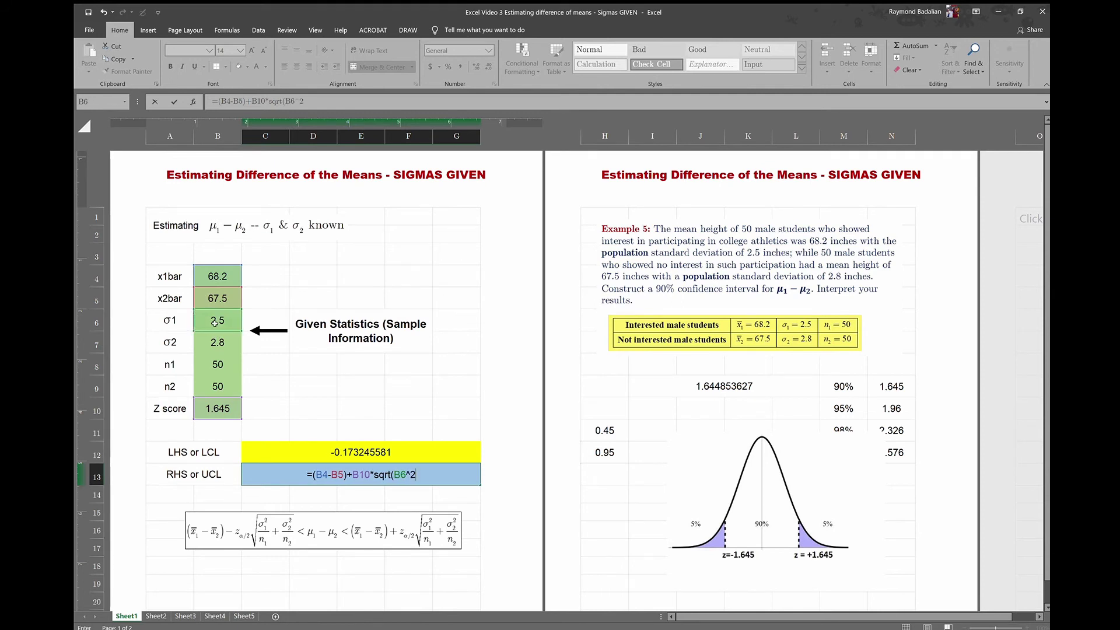
pyautogui.write('/')
pyautogui.click(217, 366)
pyautogui.write('+')
pyautogui.click(217, 343)
pyautogui.write('^2/')
pyautogui.click(223, 387)
pyautogui.write(')')
pyautogui.press('Return')
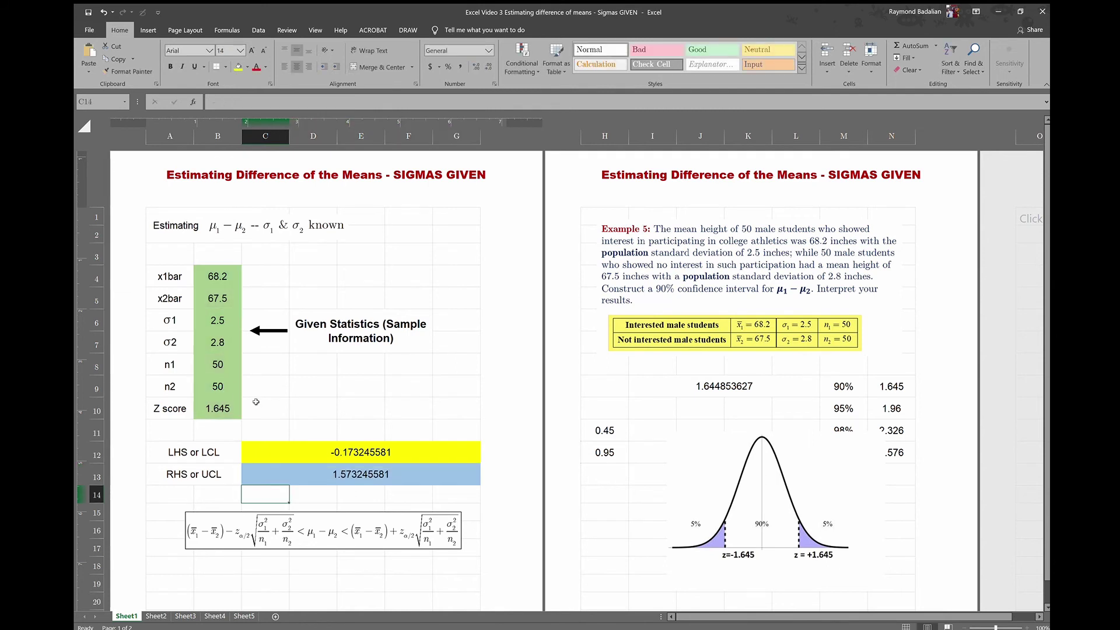
# - Type the interval statement -0.173<mu1-mu2<1.573 into D18
pyautogui.scroll(-3, 264, 450)
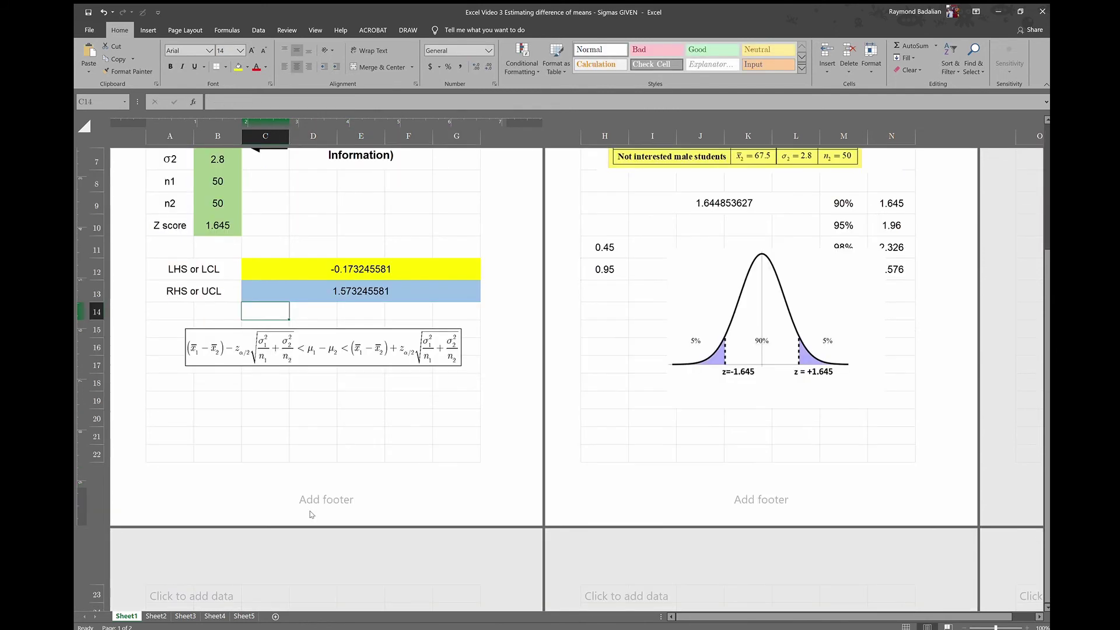
pyautogui.click(316, 385)
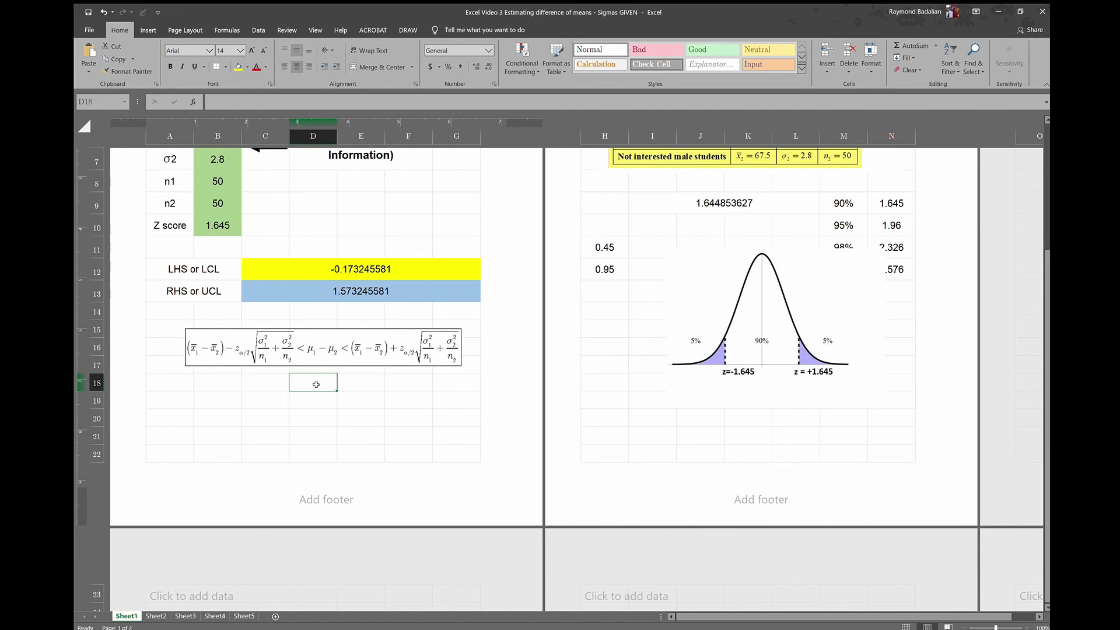
pyautogui.write('mu1-mu2')
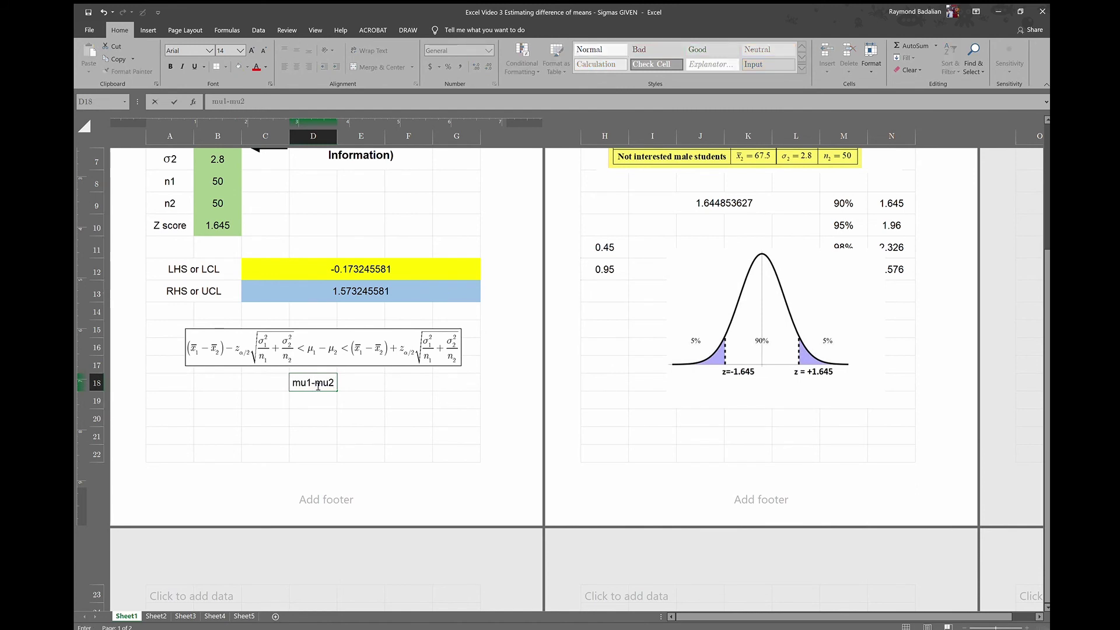
pyautogui.write('<')
pyautogui.press('Home')
pyautogui.write('<')
pyautogui.write('-0.')
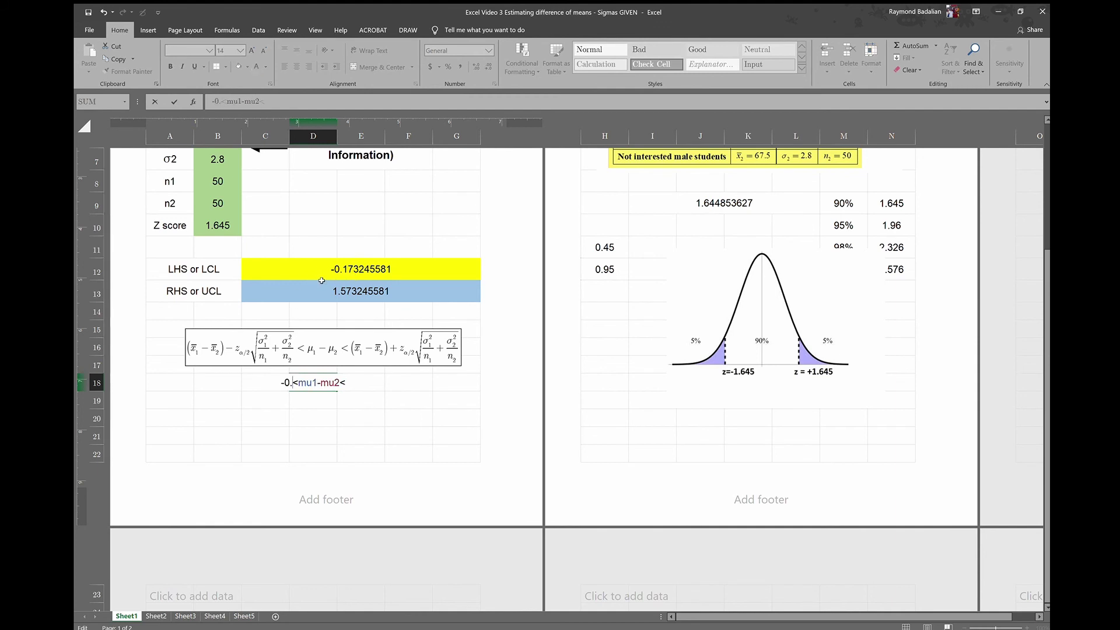
pyautogui.write('173')
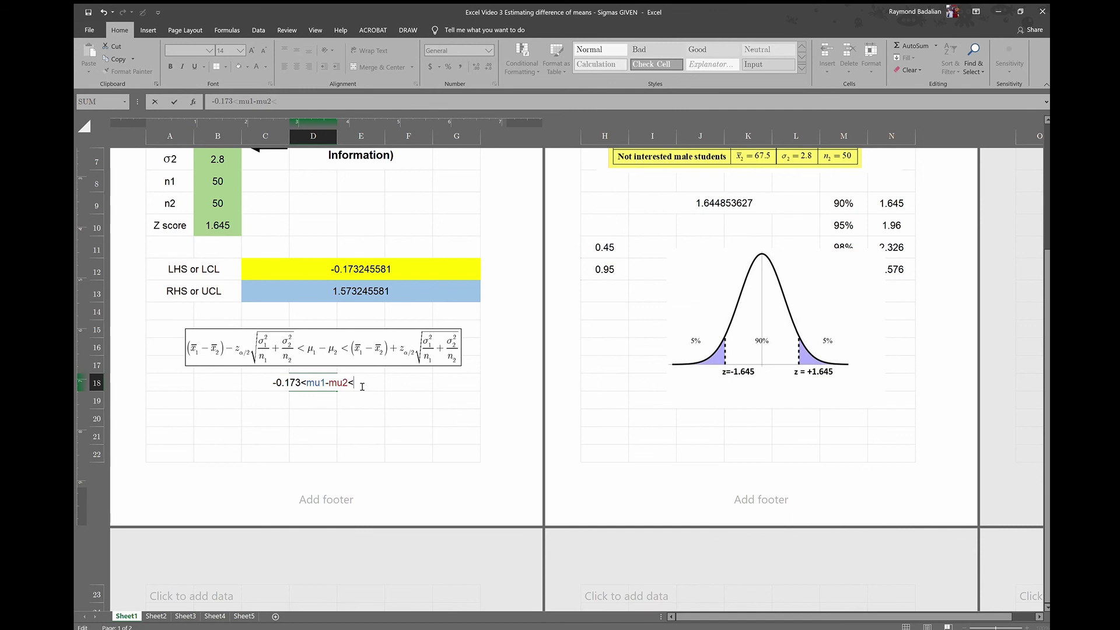
pyautogui.write('1.573')
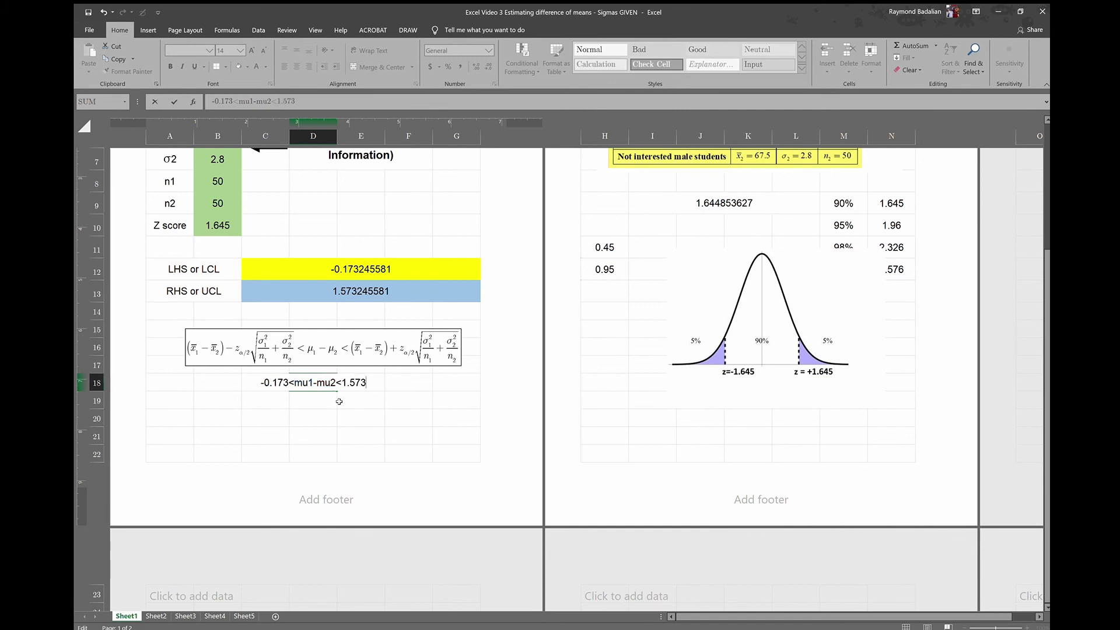
pyautogui.press('Return')
# - Edit D18 so -0.173<mu1-mu2<1.573 displays as a text statement instead of FALSE
pyautogui.doubleClick(319, 382)
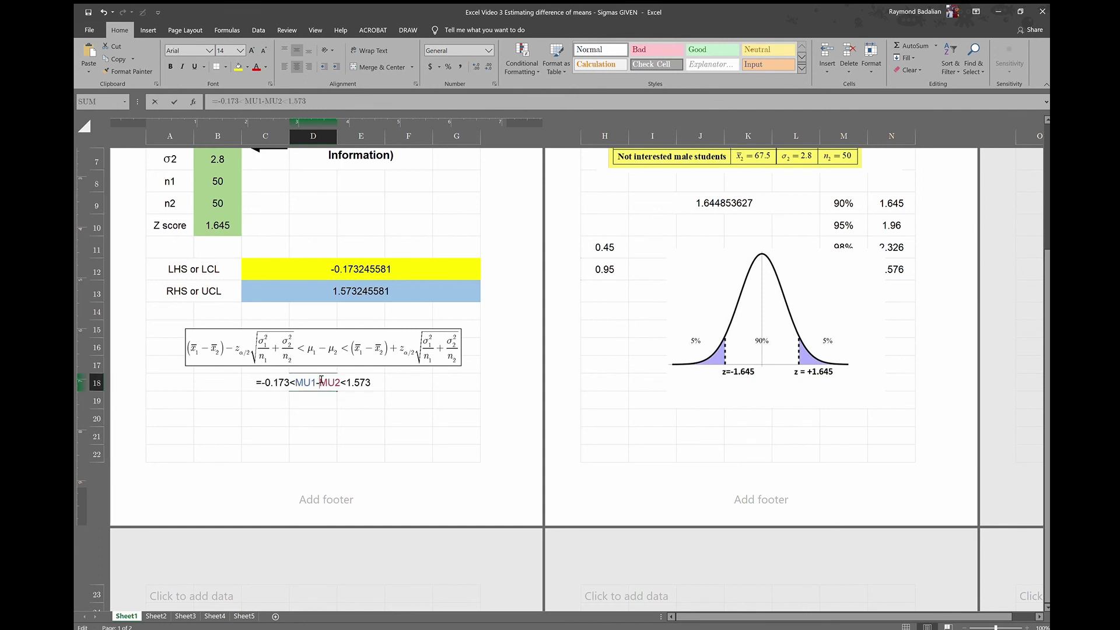
pyautogui.moveTo(371, 382); pyautogui.dragTo(263, 382)
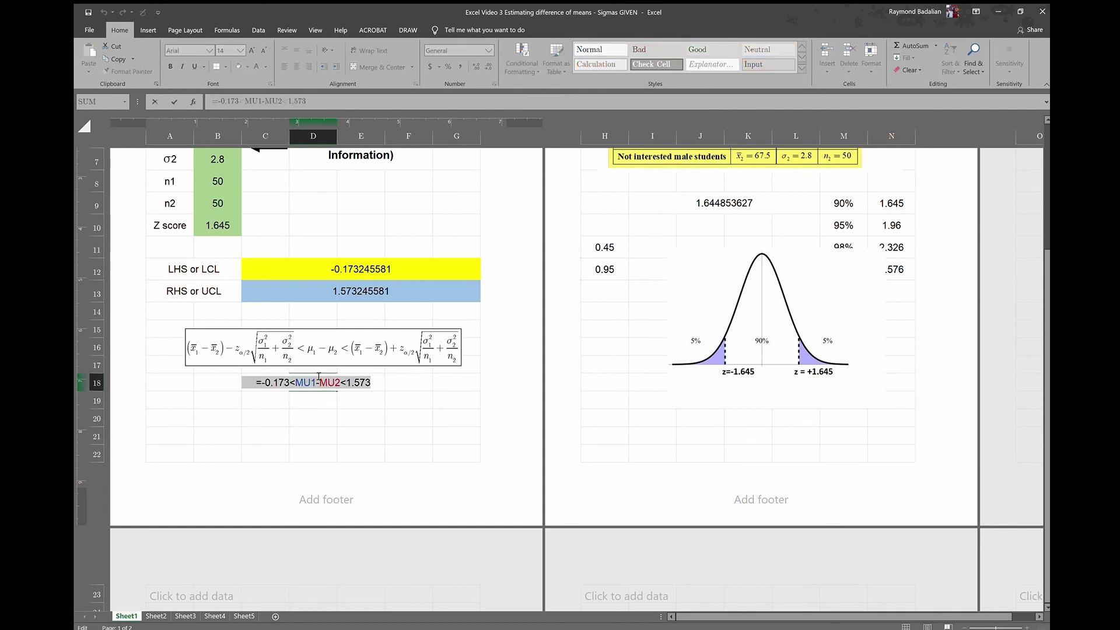
pyautogui.click(261, 383)
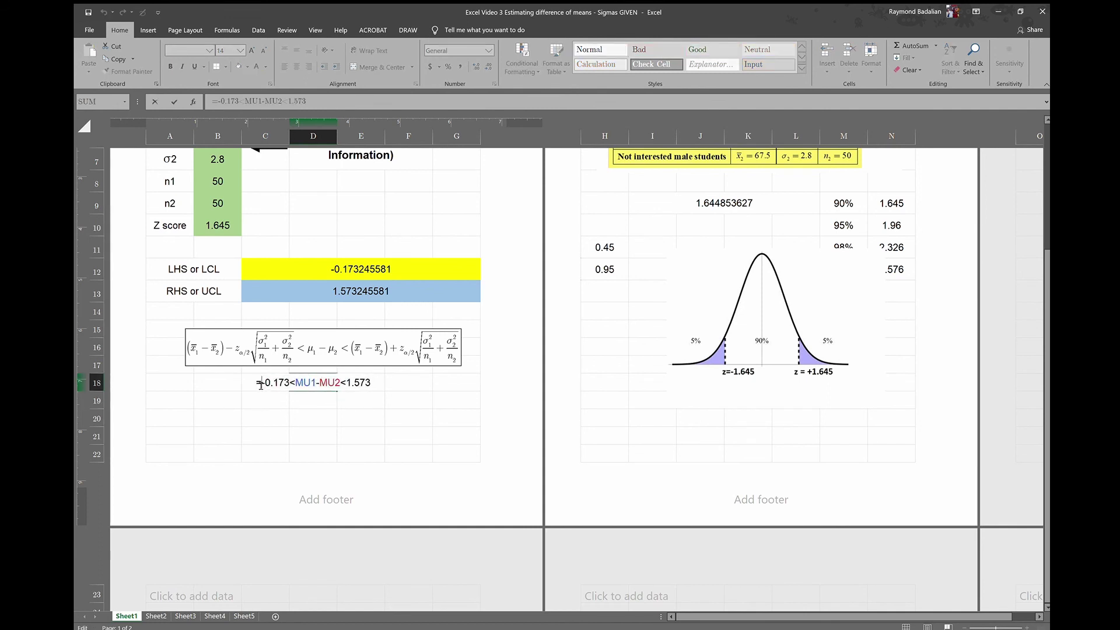
pyautogui.click(312, 455)
pyautogui.doubleClick(306, 385)
pyautogui.click(260, 383)
pyautogui.press('BackSpace')
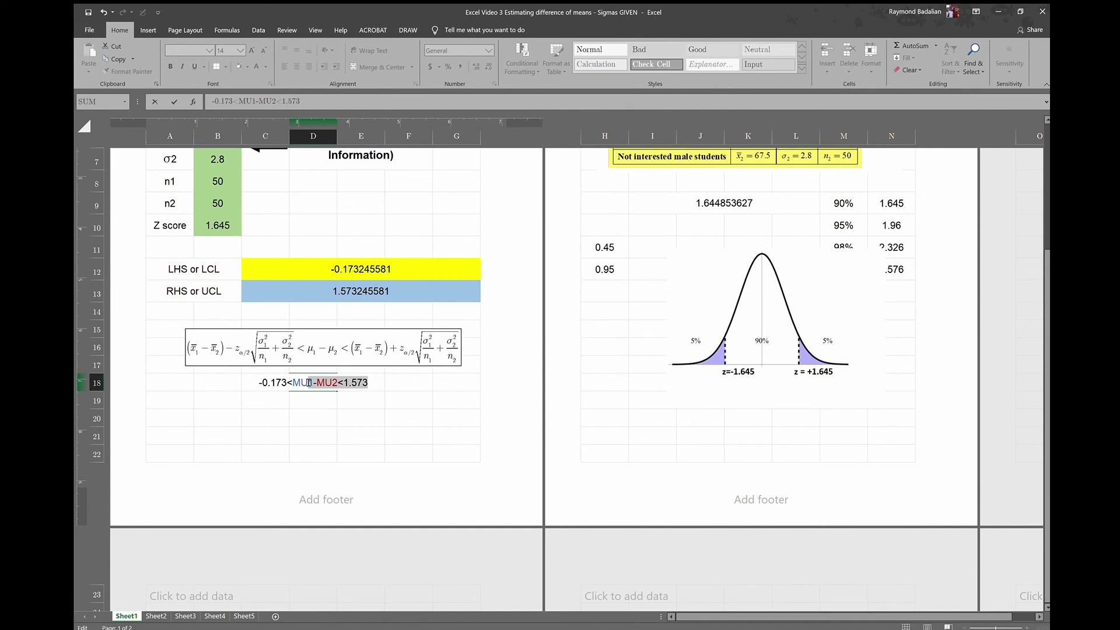
pyautogui.moveTo(381, 383); pyautogui.dragTo(257, 384)
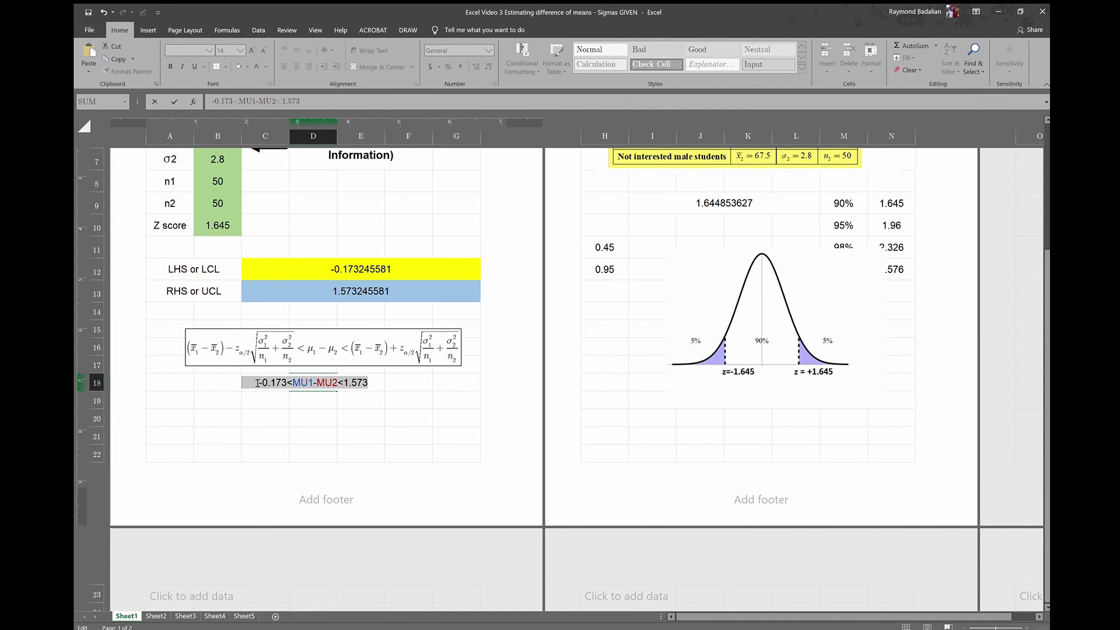
pyautogui.press('Return')
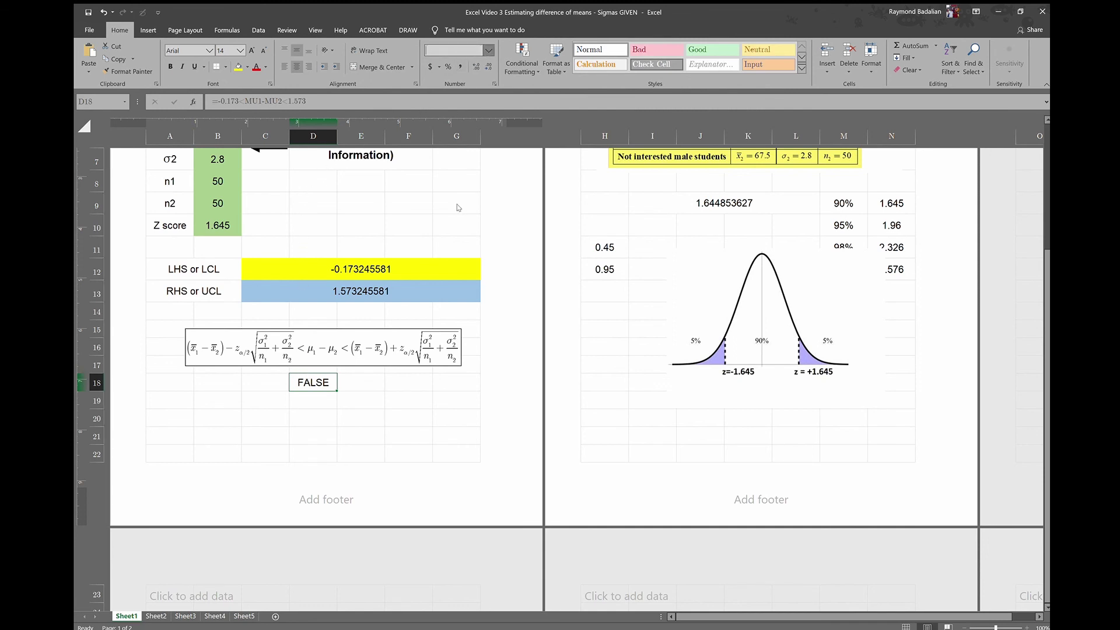
pyautogui.doubleClick(299, 382)
pyautogui.press('Return')
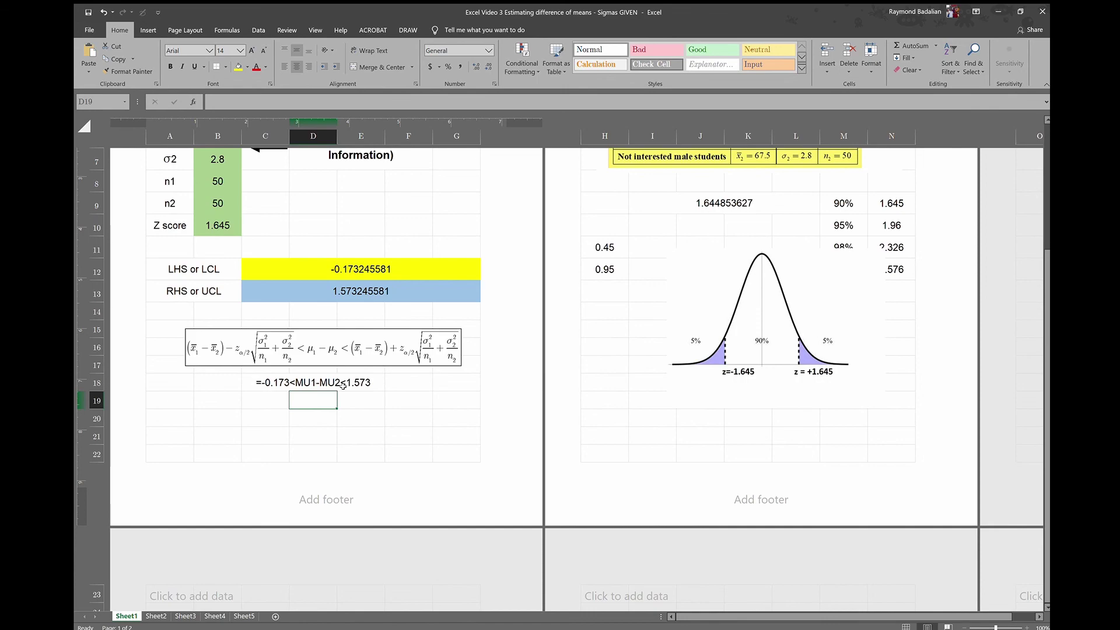
pyautogui.scroll(3, 396, 400)
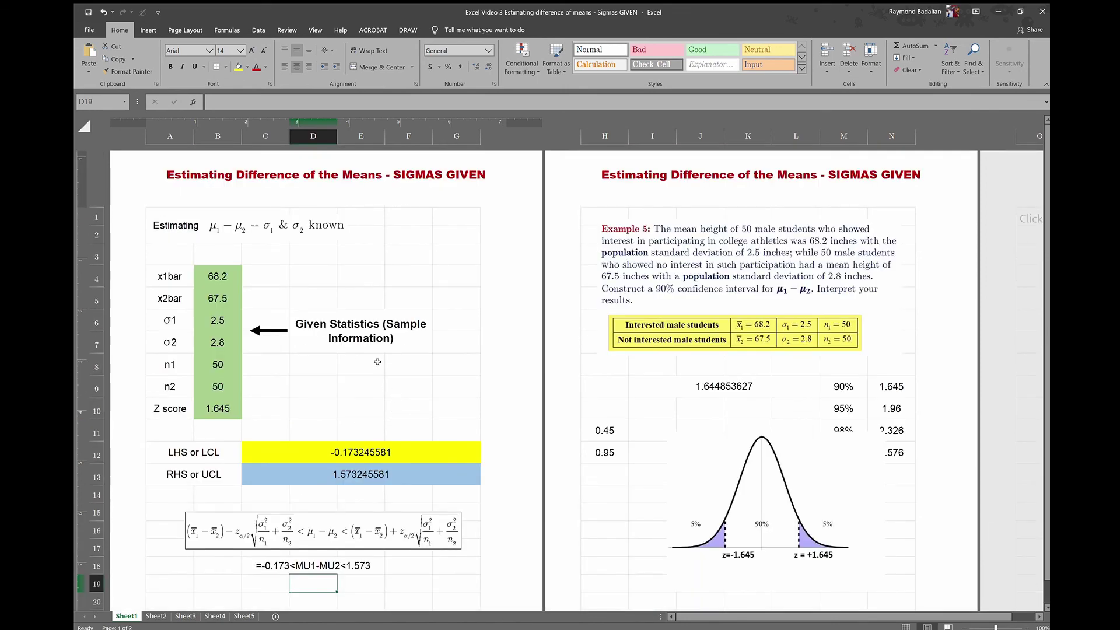